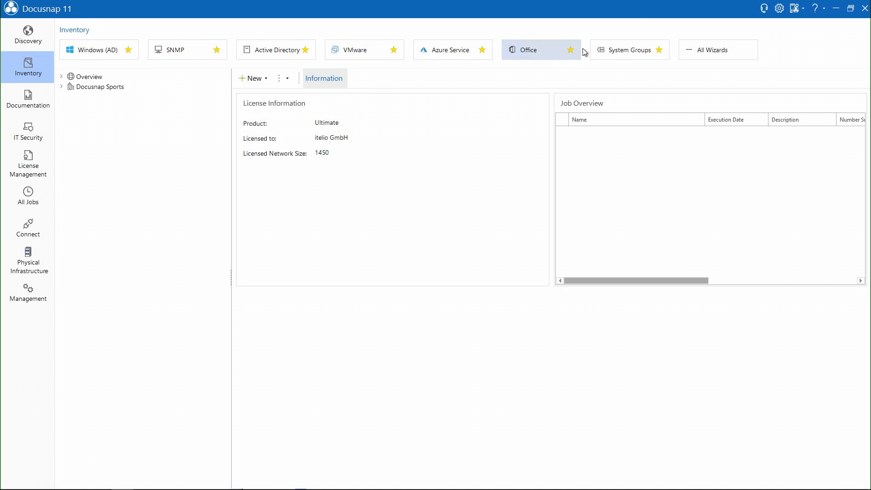
View all available inventory wizards and expand the Docusnap Sports infrastructure down to the DOCUSNAPSPORTS.COM domain
click(717, 51)
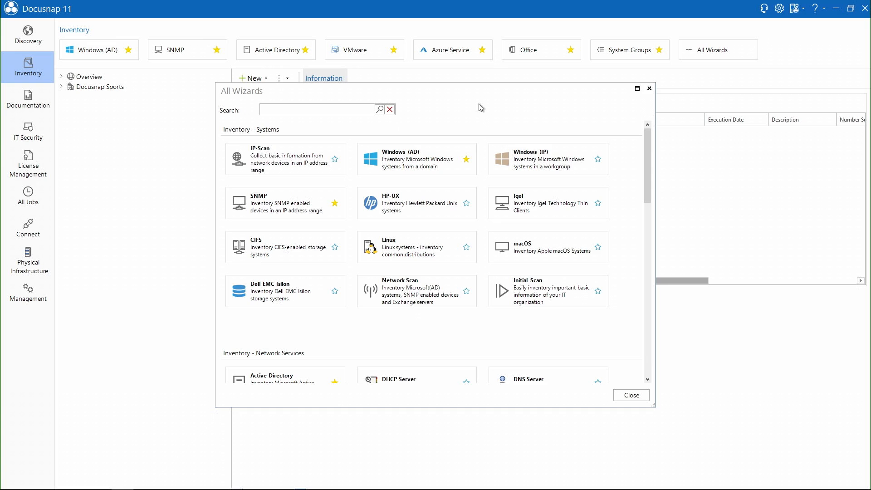
click(641, 393)
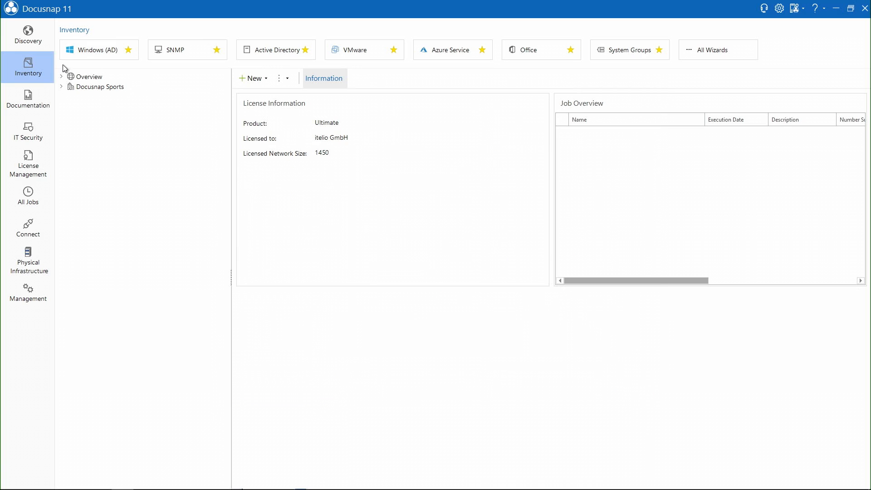
click(62, 88)
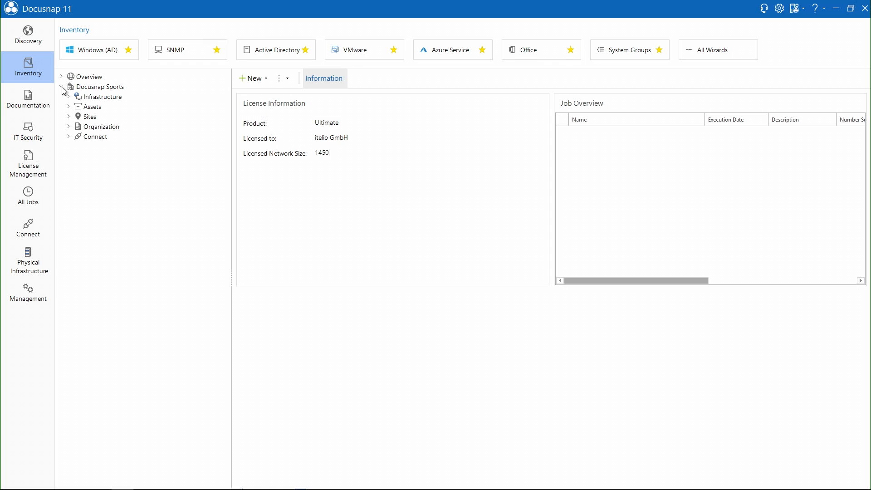
click(69, 97)
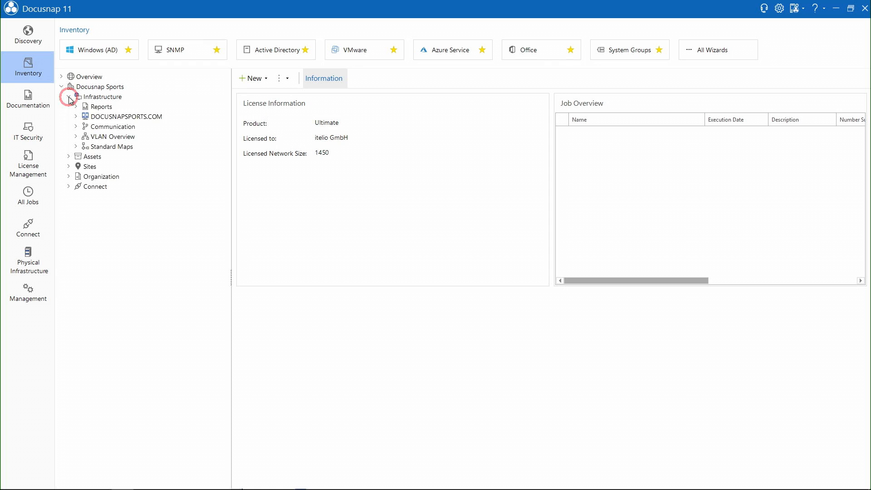
click(75, 117)
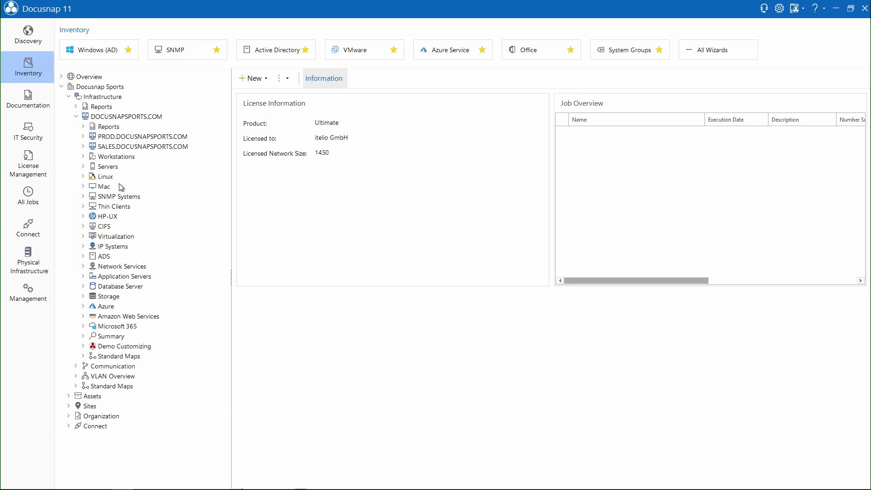
Start a Windows (AD) inventory for Docusnap Sports and verify the stored docusnapsports.com credentials using the Server-VPC-SEF discovery service
click(99, 54)
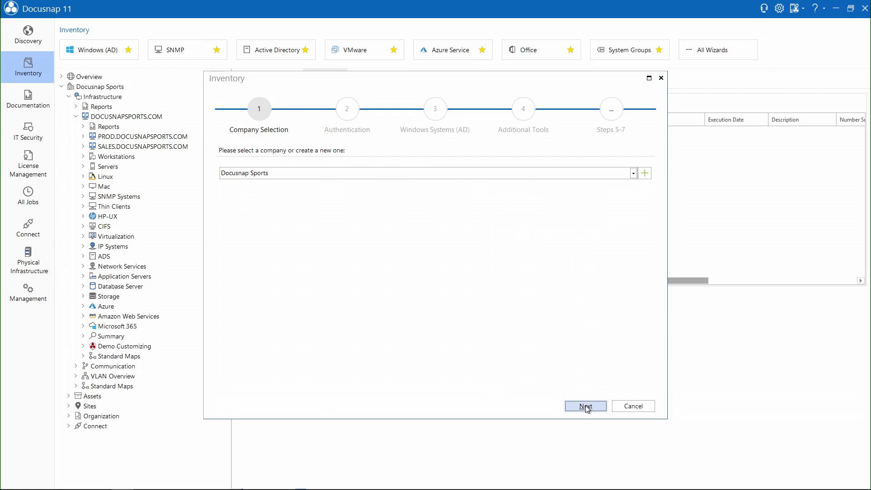
click(585, 406)
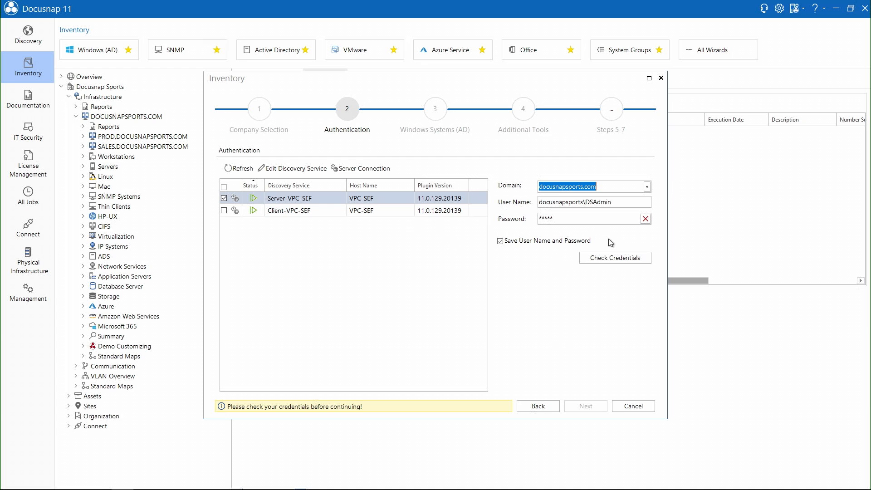
click(611, 258)
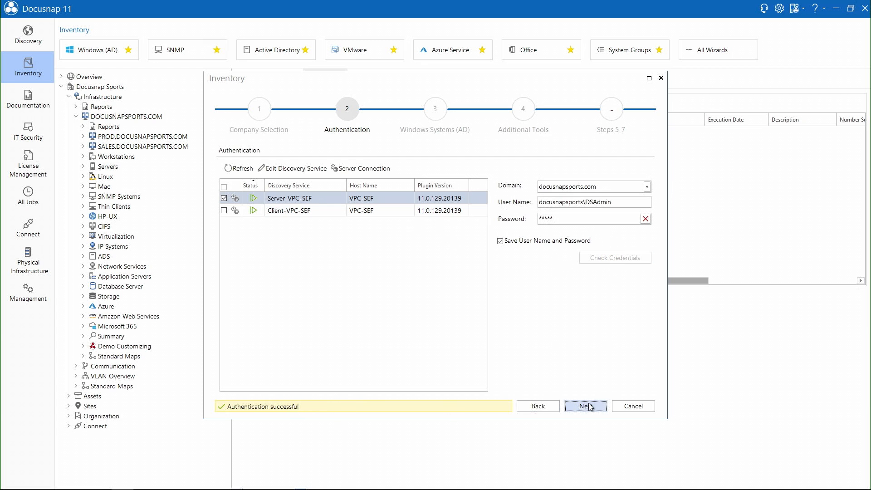
click(589, 407)
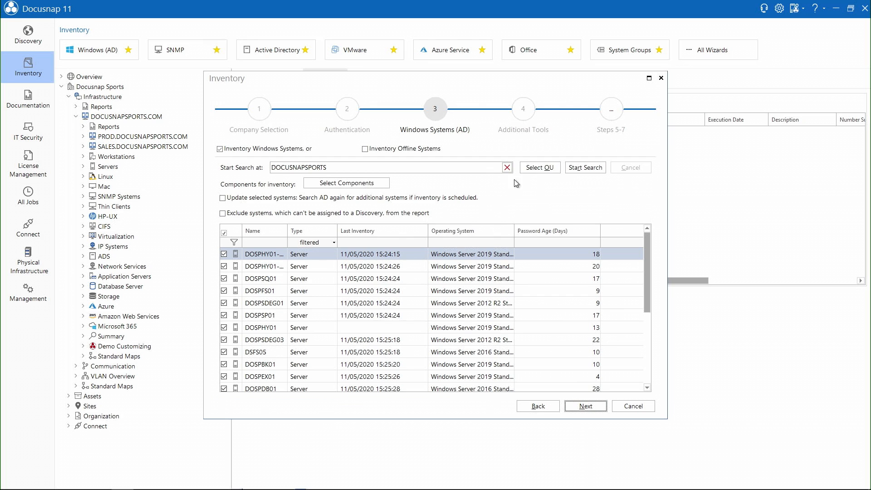
View the selectable organizational units without changing them and search DOCUSNAPSPORTS for Windows systems
click(543, 168)
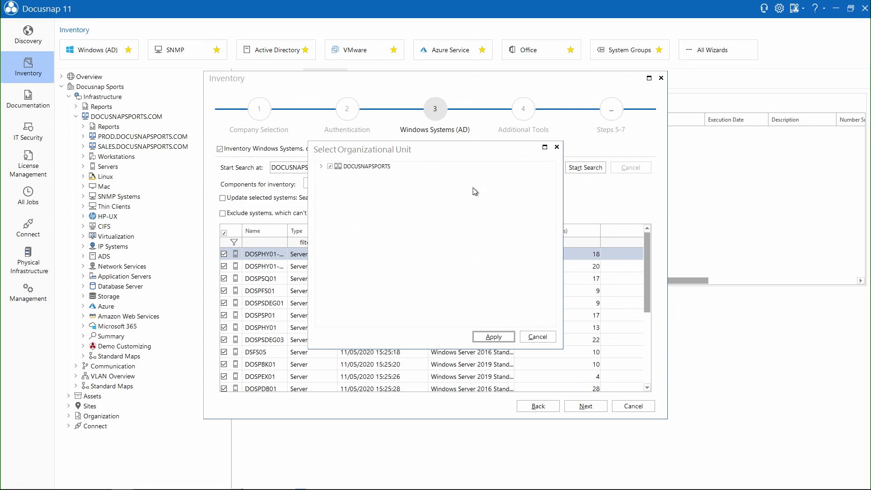
click(543, 337)
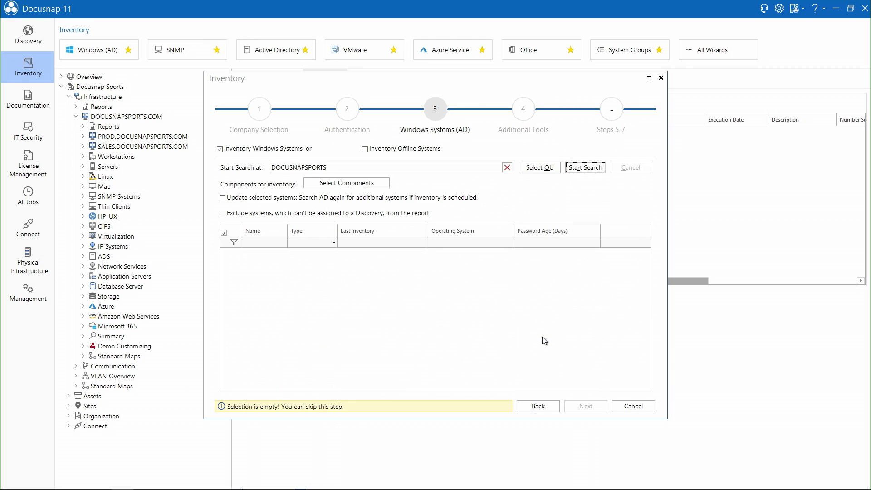
click(586, 172)
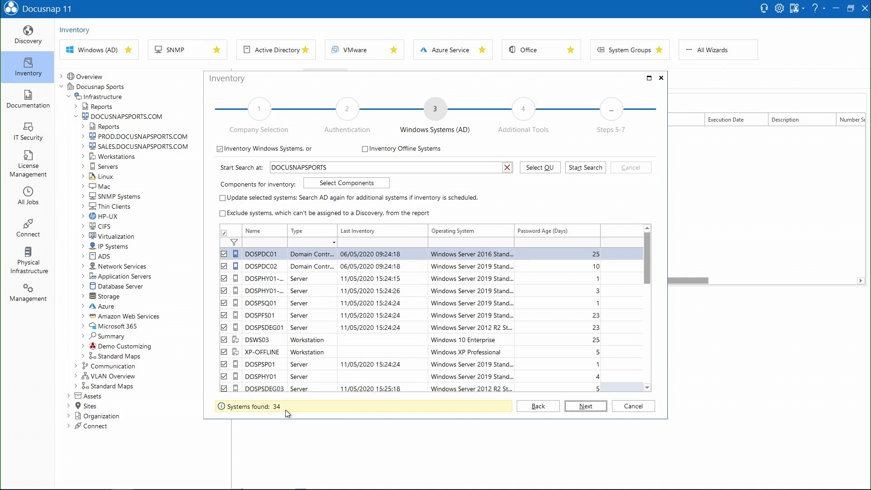
Filter the found Windows systems to the Server type
click(336, 243)
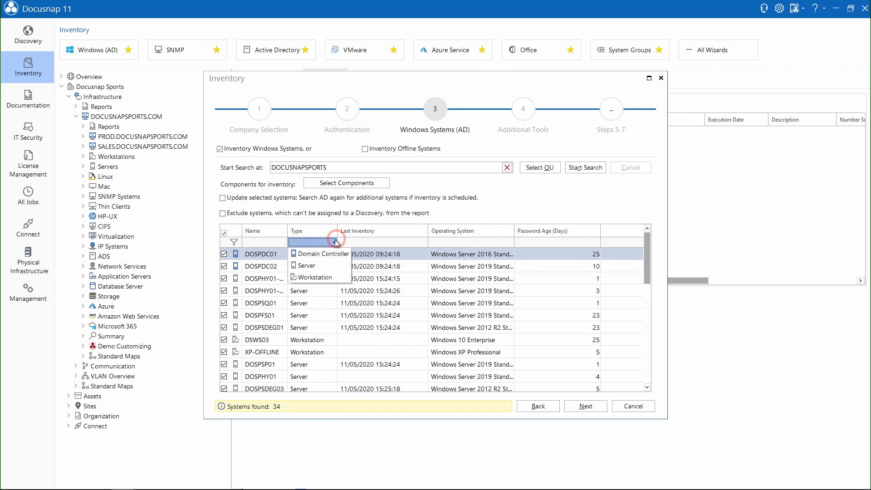
click(316, 266)
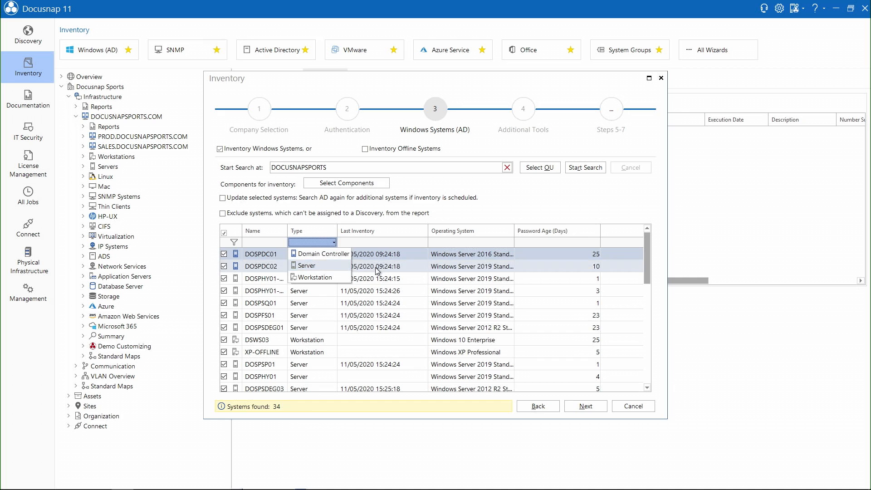
click(332, 268)
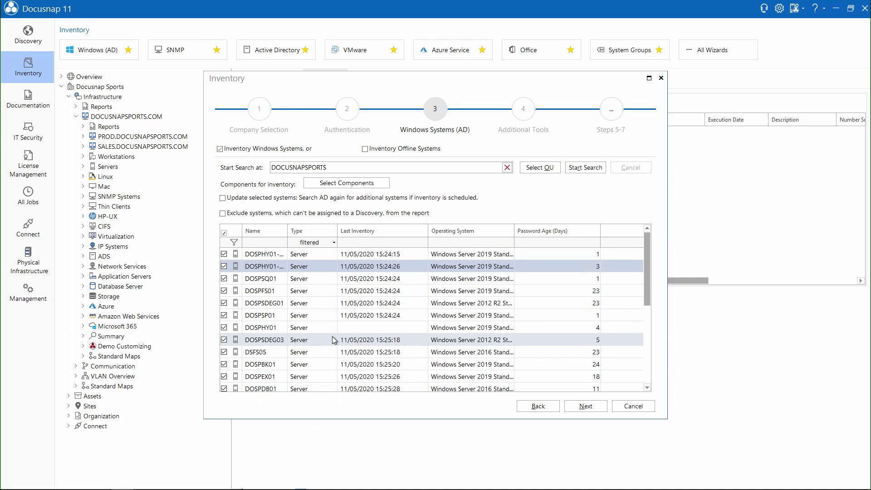
Accept the server selection without additional tools or software search, review the inventory summary and continue to scheduling
click(582, 405)
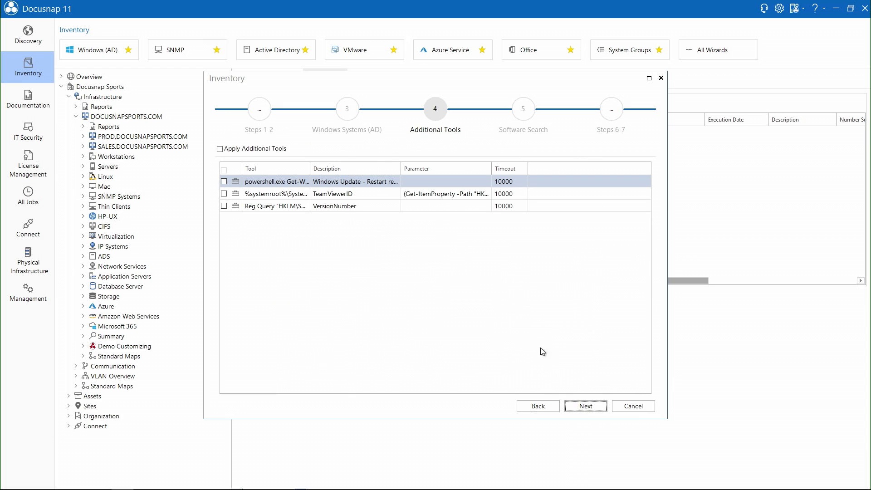
click(591, 406)
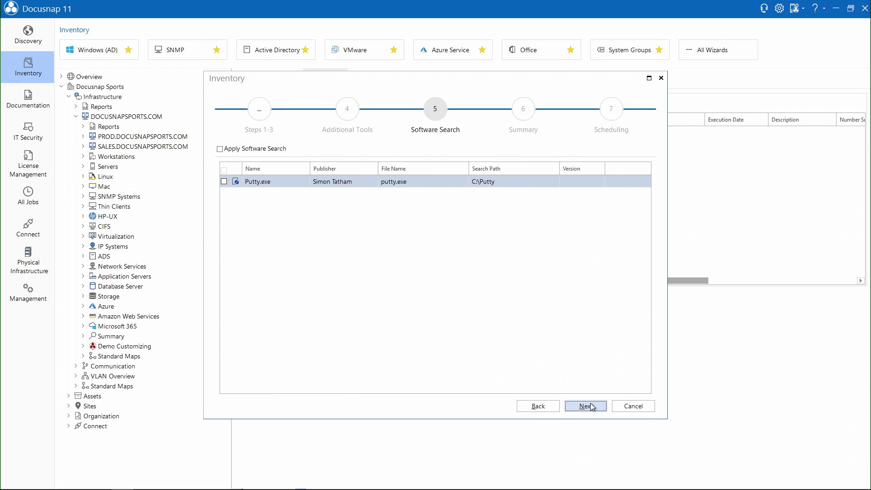
click(591, 406)
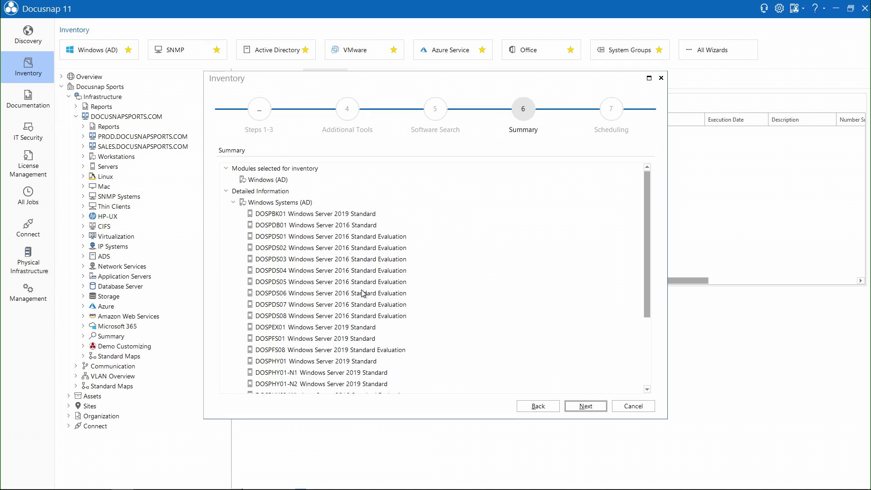
scroll(350, 276, down, 3)
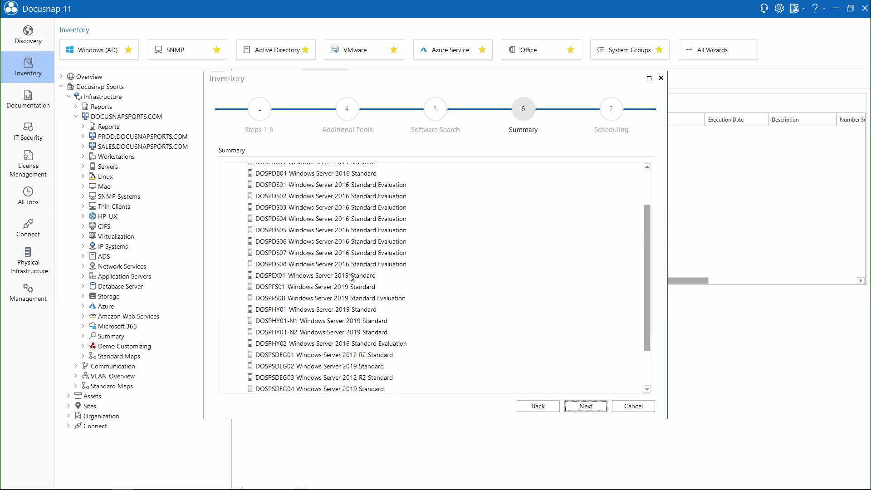
click(589, 407)
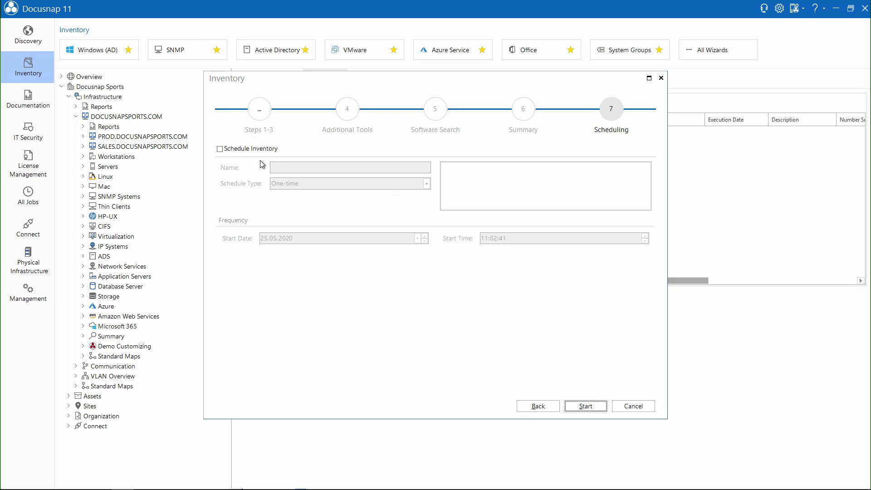
Enable inventory scheduling and make it recurring with a weekly interval
click(238, 149)
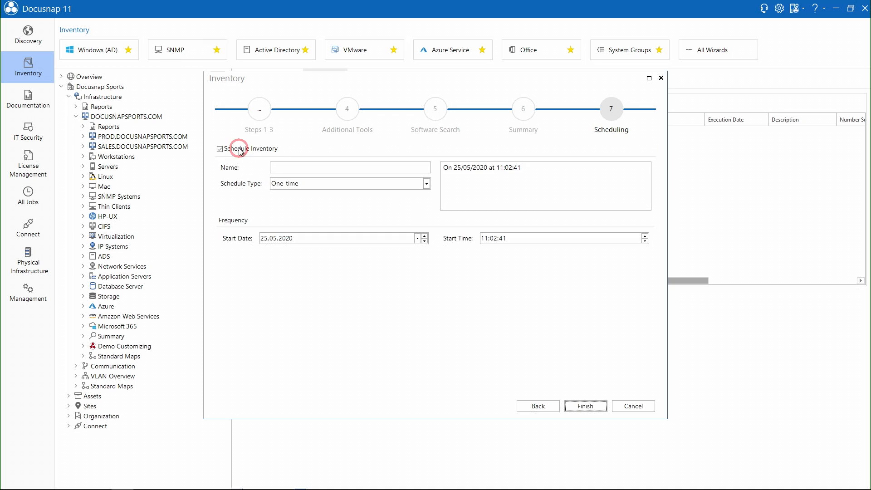
click(292, 184)
click(299, 204)
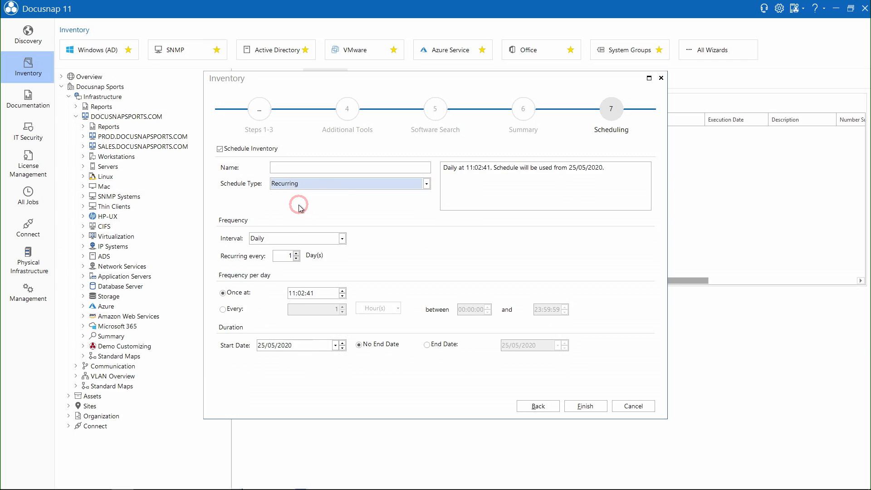
click(341, 238)
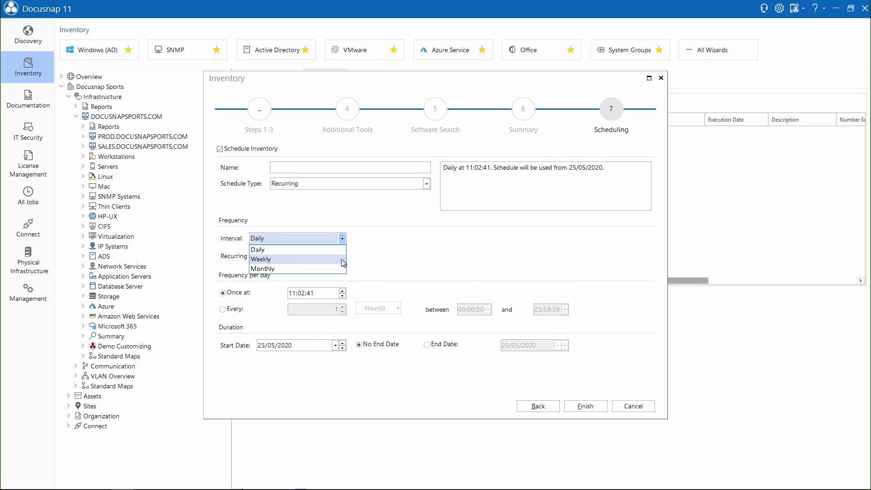
click(343, 260)
Set the weekly inventory schedule to run on Friday, once at 12:00:00
click(353, 255)
click(393, 255)
click(435, 255)
click(497, 256)
click(585, 256)
click(628, 256)
click(292, 293)
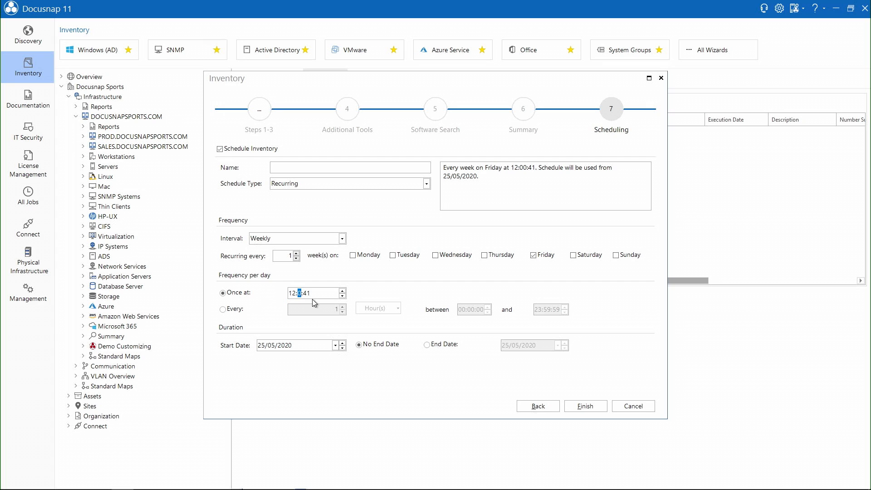
text(00)
key(Tab)
Turn off inventory scheduling and start the inventory immediately
click(220, 149)
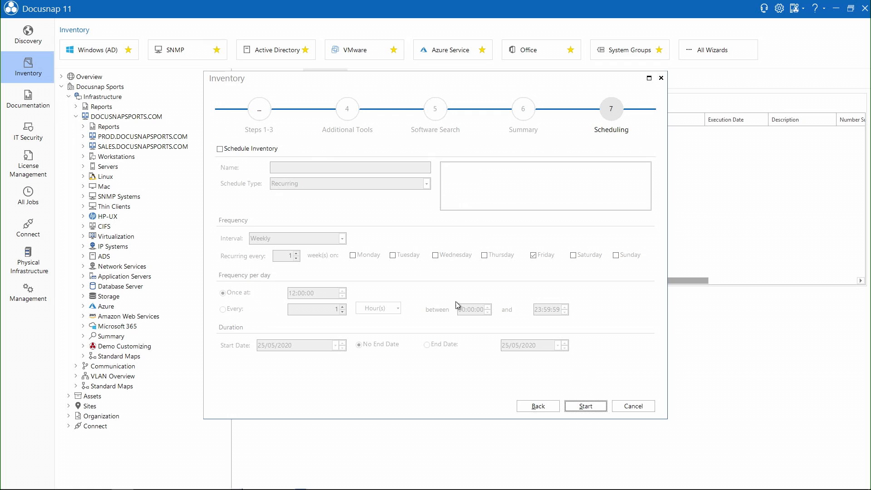
click(585, 406)
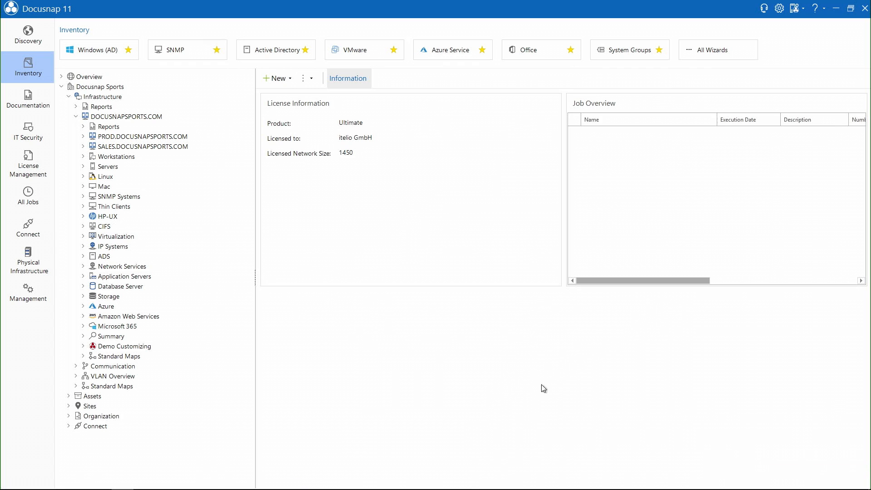
Examine the inventoried data categories of server DOSPFS01 in its 02/07/2020 snapshot, and collapse the Servers branch
click(84, 167)
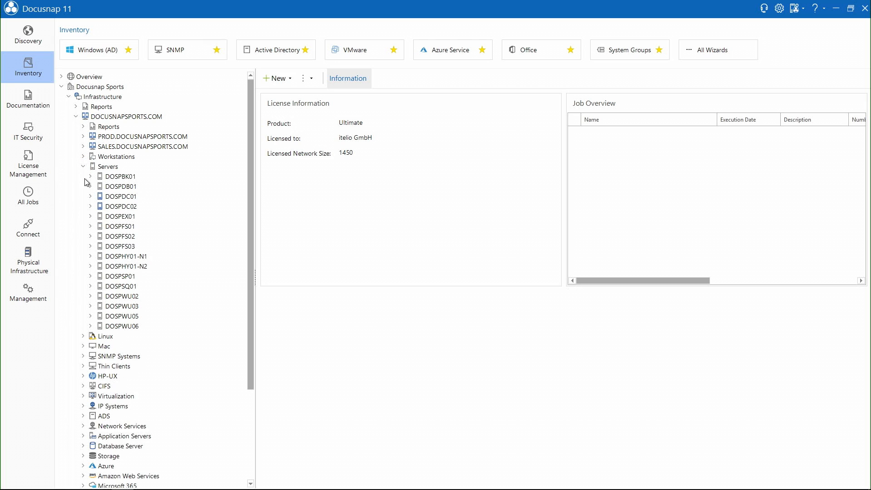
click(90, 226)
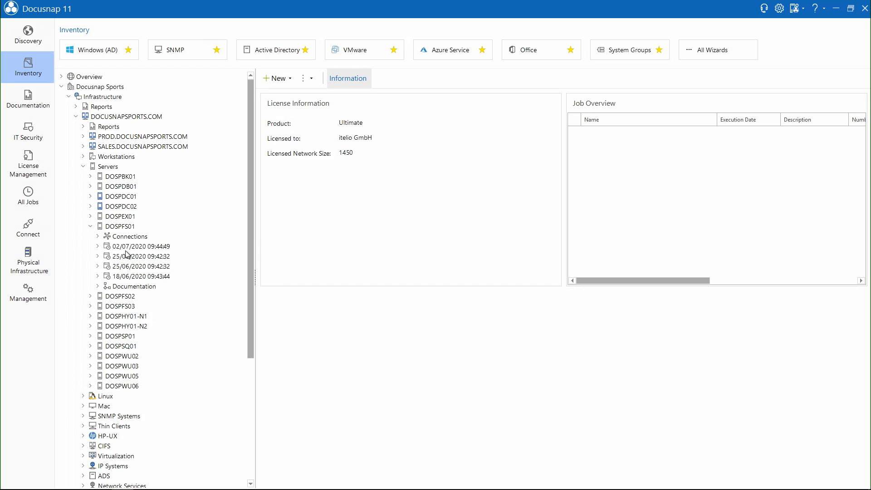
click(98, 247)
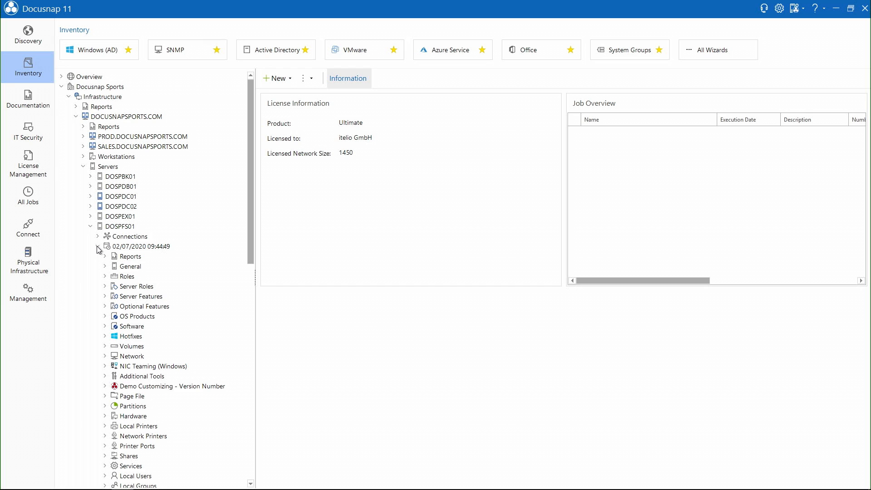
click(98, 248)
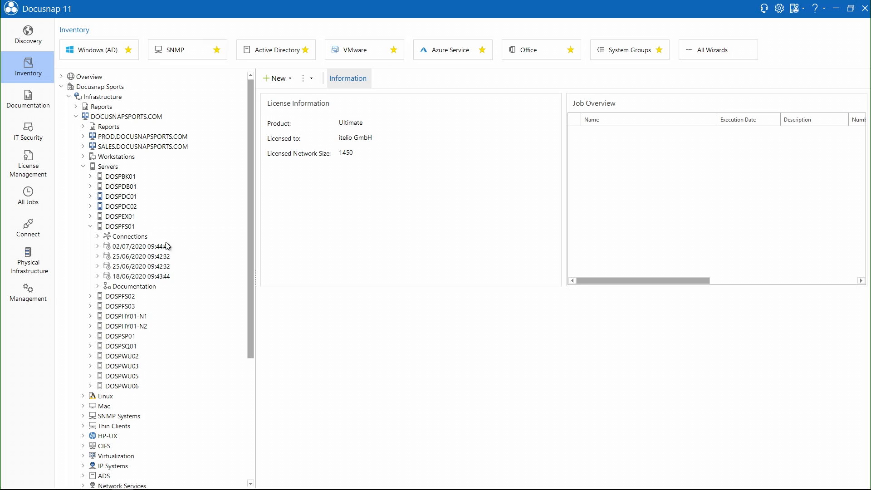
click(83, 166)
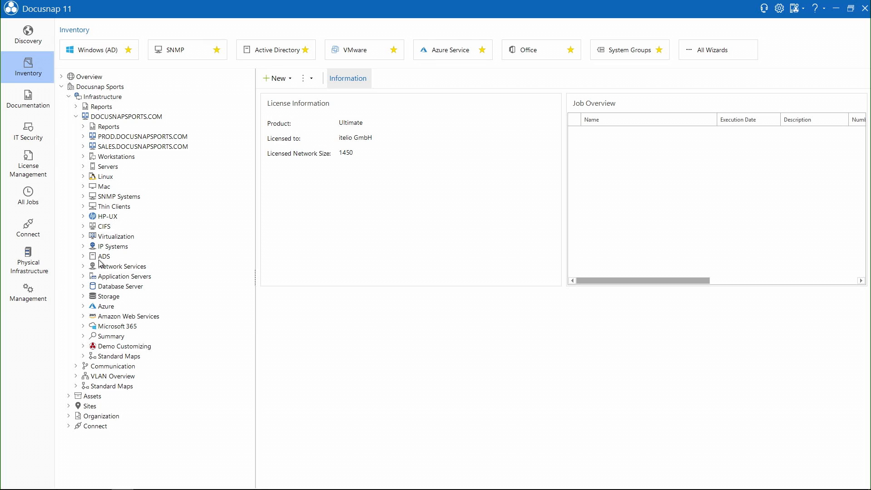
Open the Software summary of the DOCUSNAPSPORTS.COM domain and enable filtering for its list
click(83, 336)
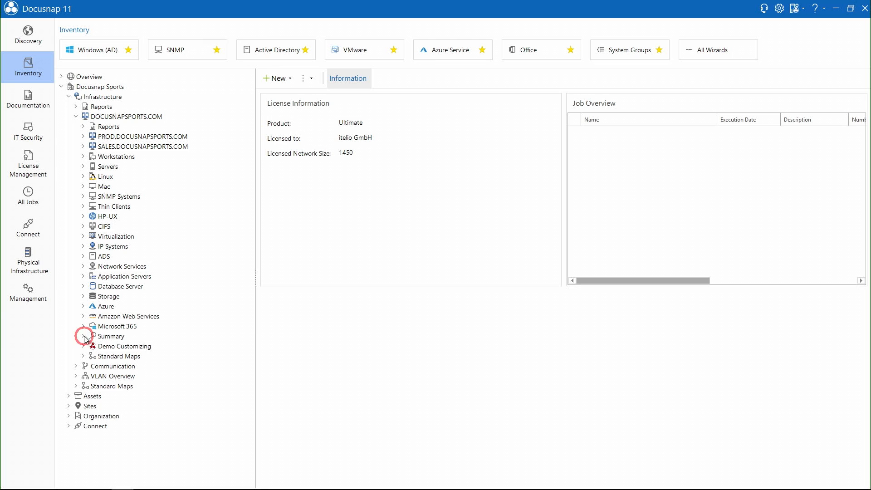
click(121, 336)
click(119, 349)
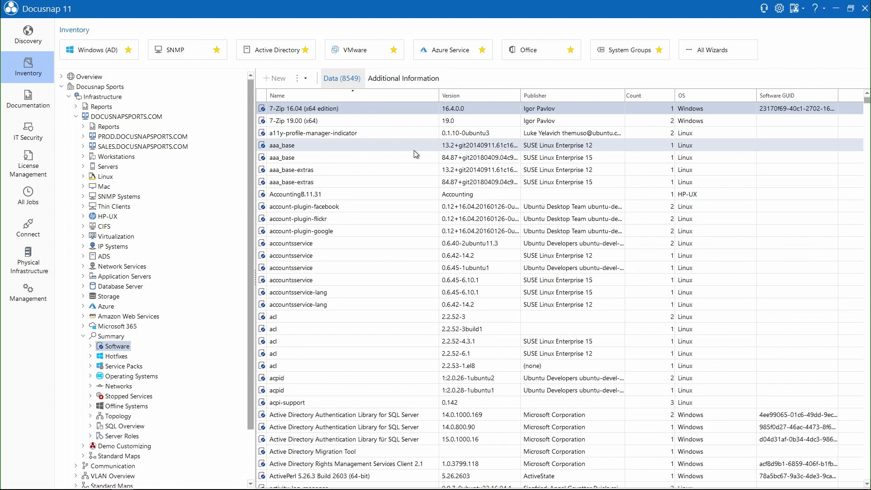
right_click(391, 110)
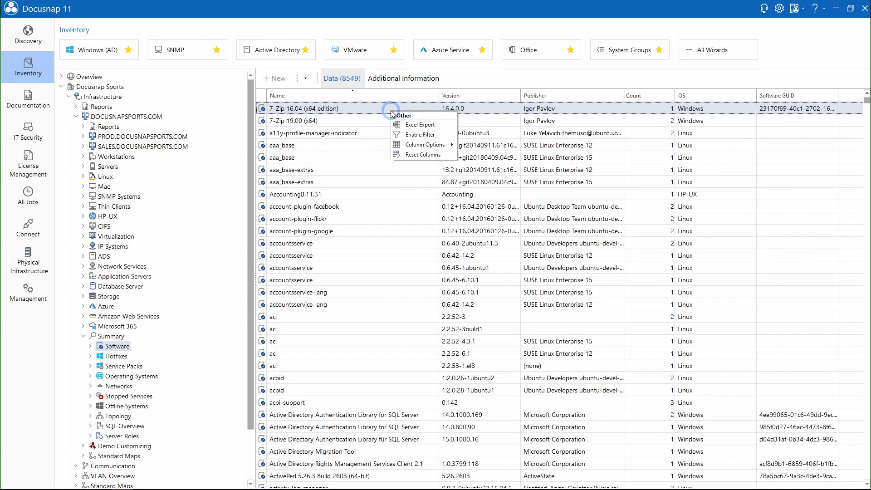
click(421, 135)
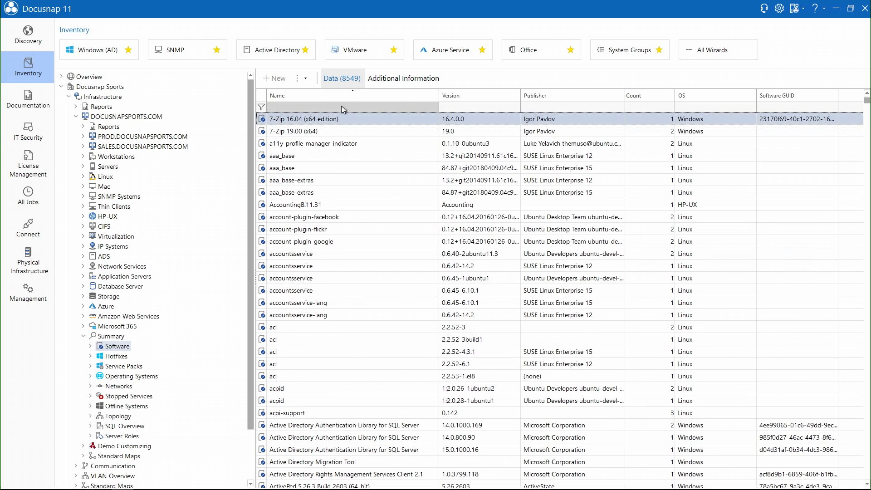
Filter the software list to entries with a Count of >4
click(651, 108)
text(<)
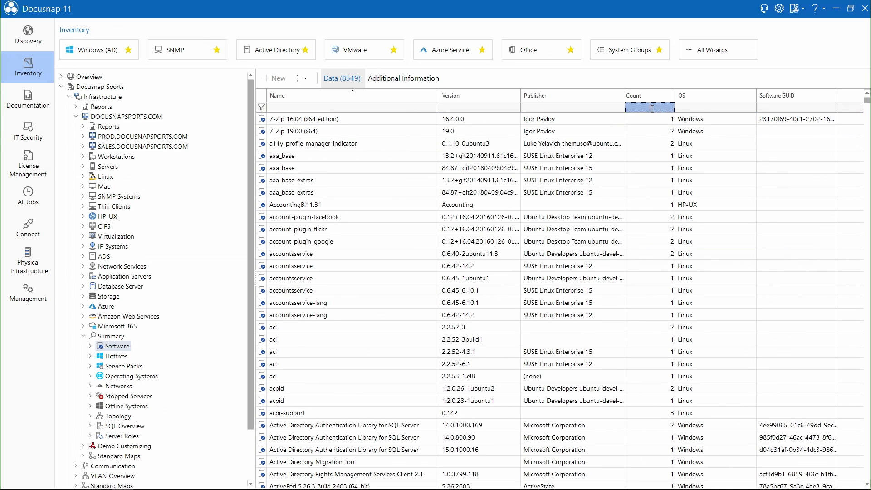
key(BackSpace)
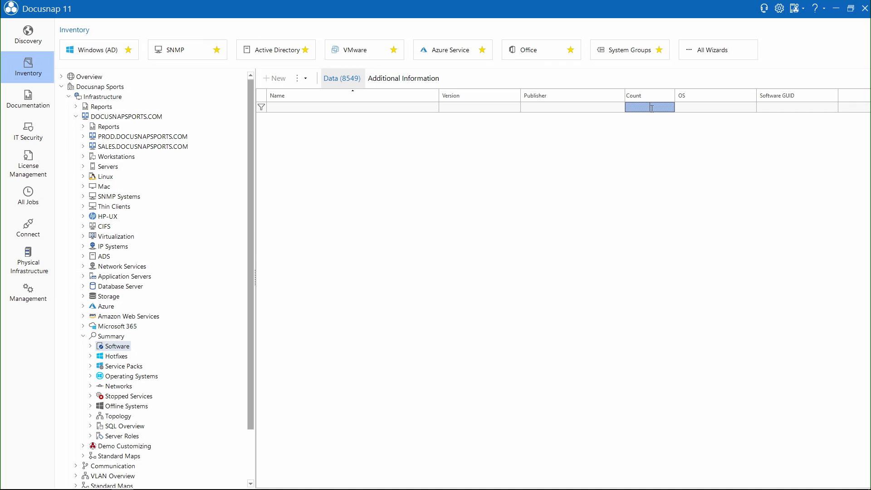
text(>4)
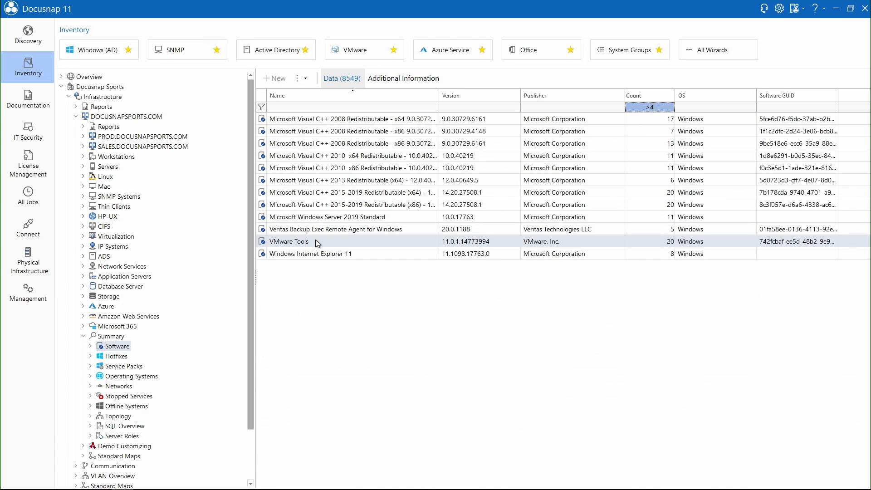
Export the filtered software list as the Excel workbook Liste in the Documentation folder, and close the exported workbook
right_click(403, 131)
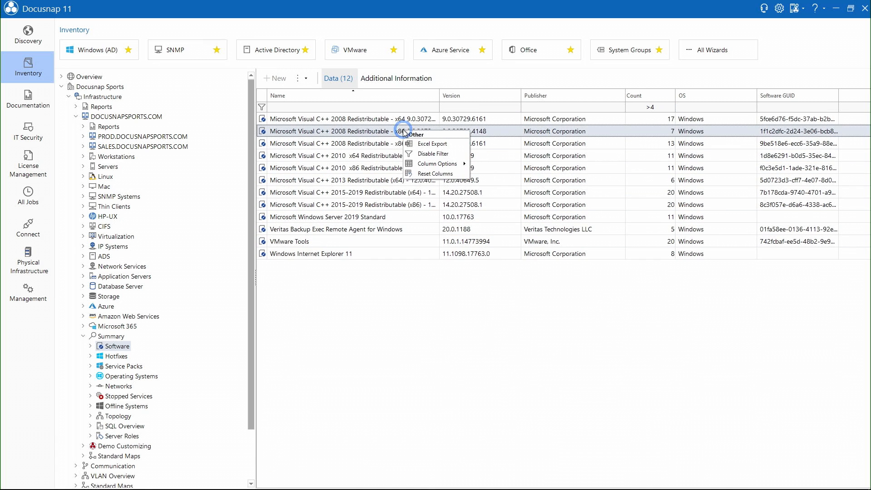
click(422, 143)
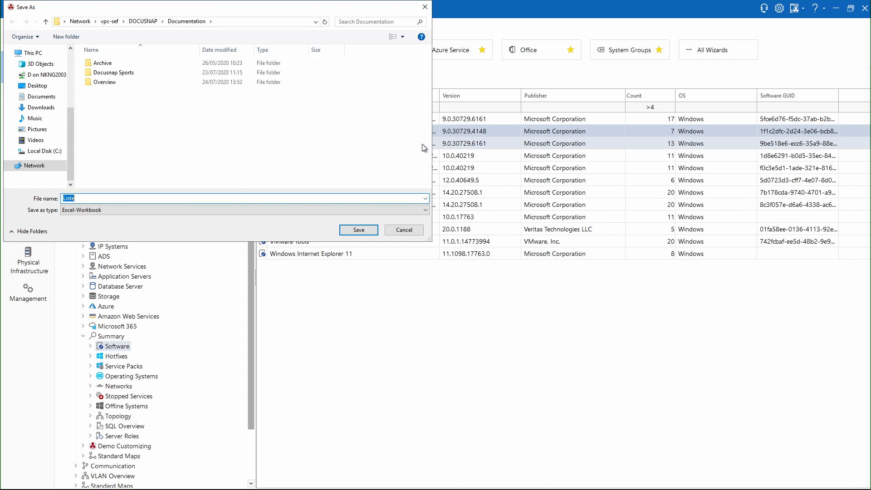
click(357, 230)
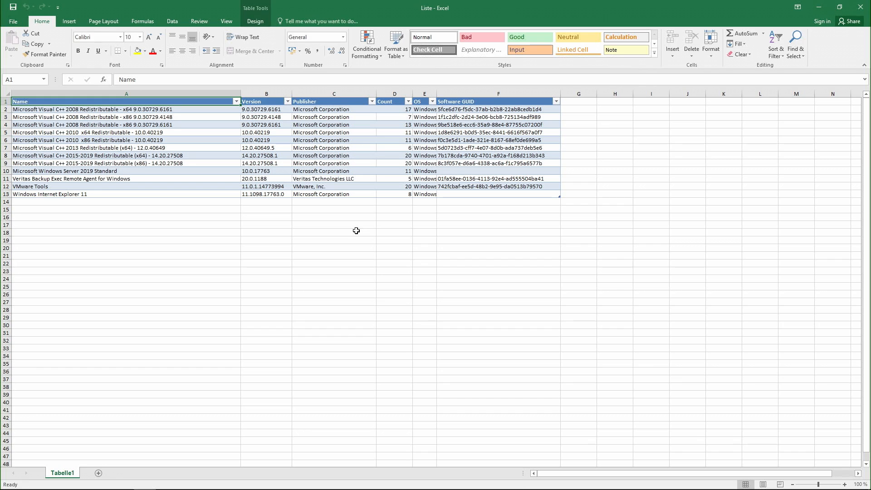
click(860, 8)
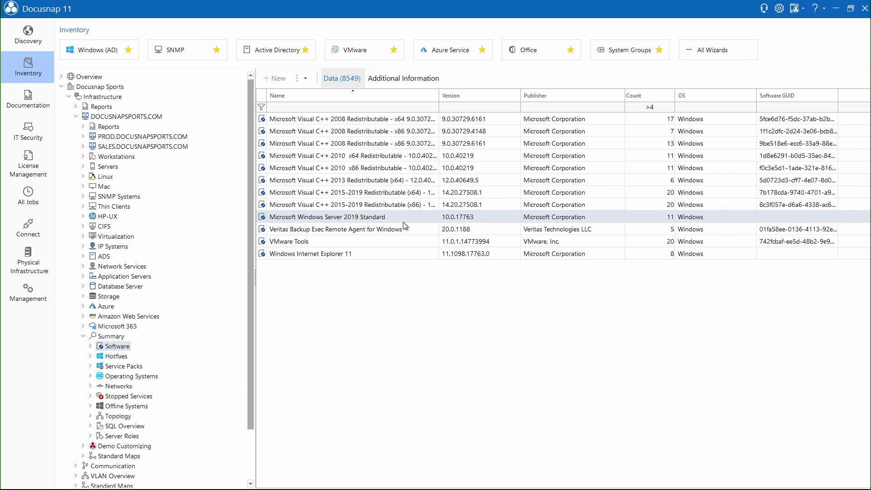
Collapse the DOCUSNAPSPORTS.COM domain and examine the Mobiles and Tablets categories under Other Assets
click(76, 118)
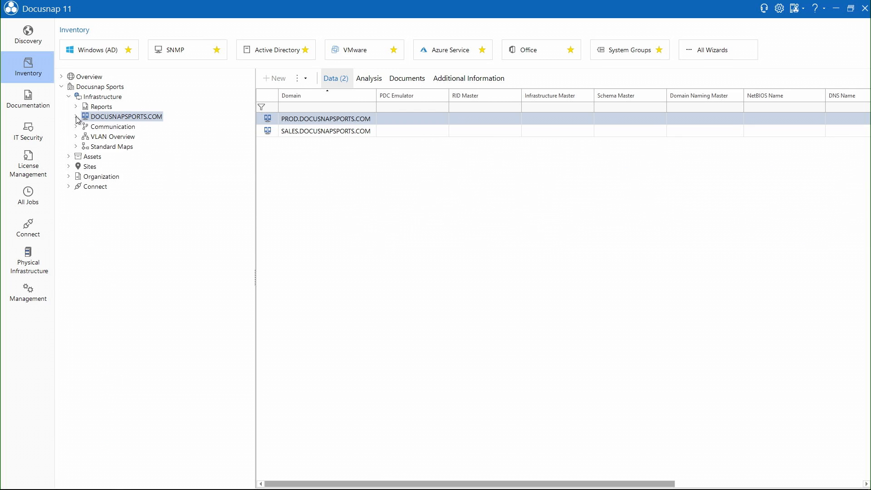
click(69, 157)
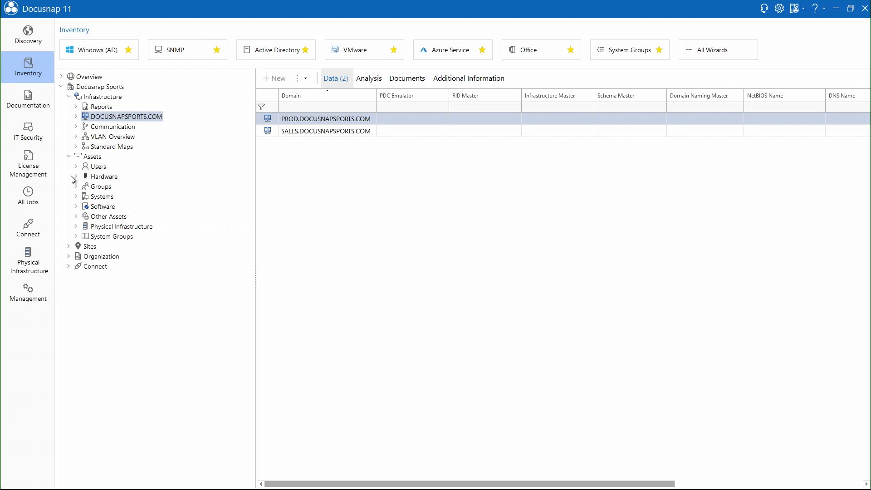
click(76, 216)
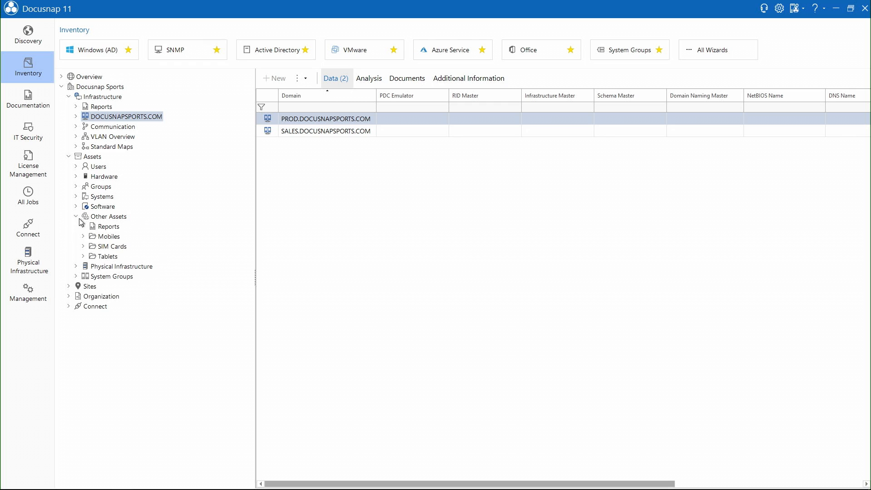
click(83, 236)
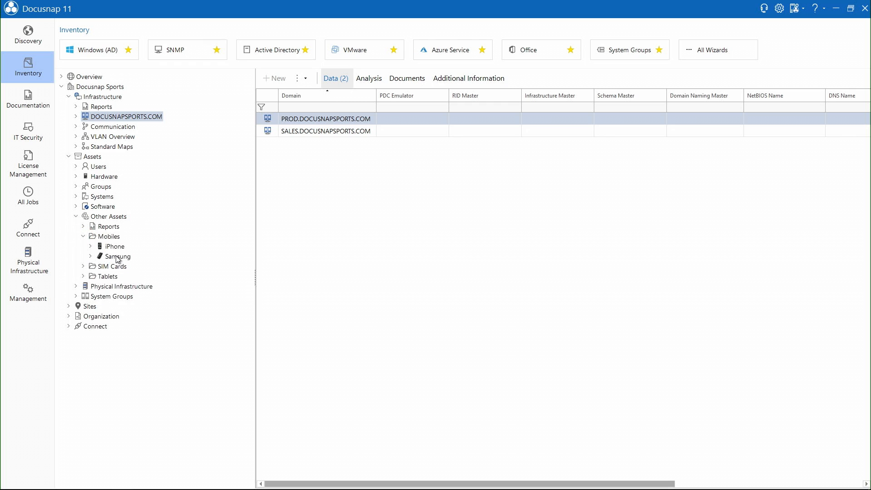
click(83, 277)
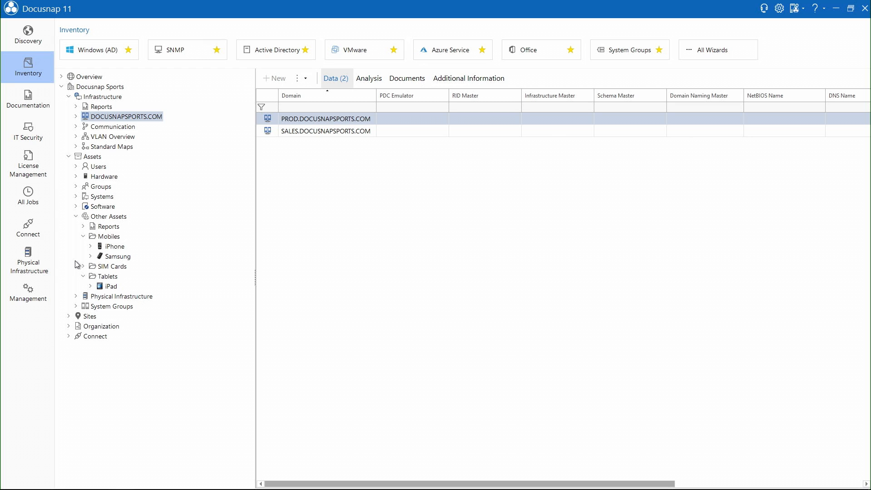
Examine the London site's hierarchy through LO-BranchOffice and LO-BO-GF to the racks in LO-BO-GF-04_ServerRoom, and collapse the Sites branch
click(68, 317)
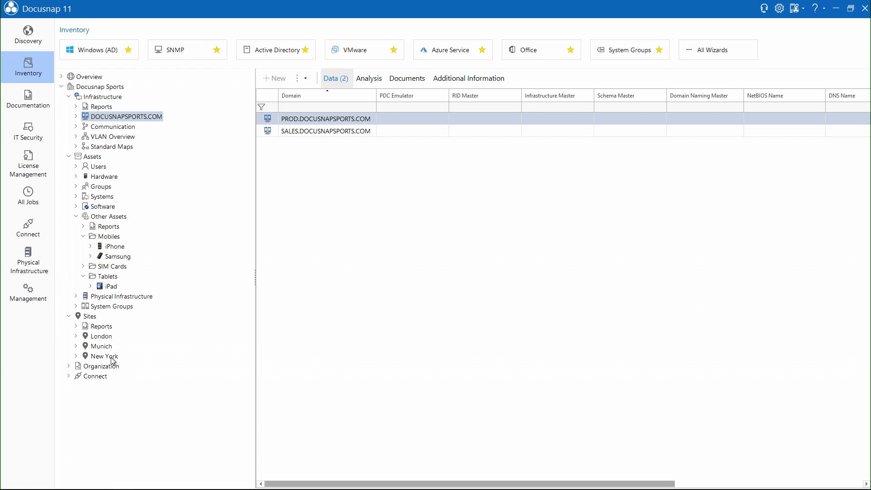
click(76, 337)
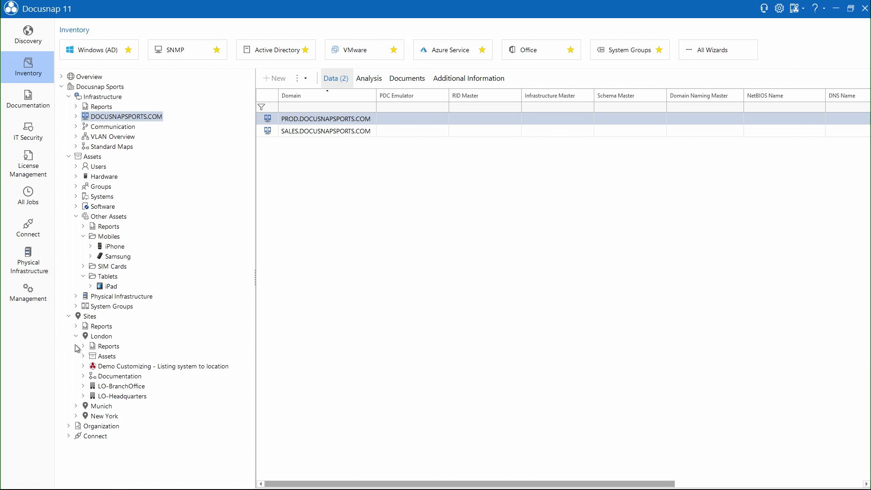
click(83, 386)
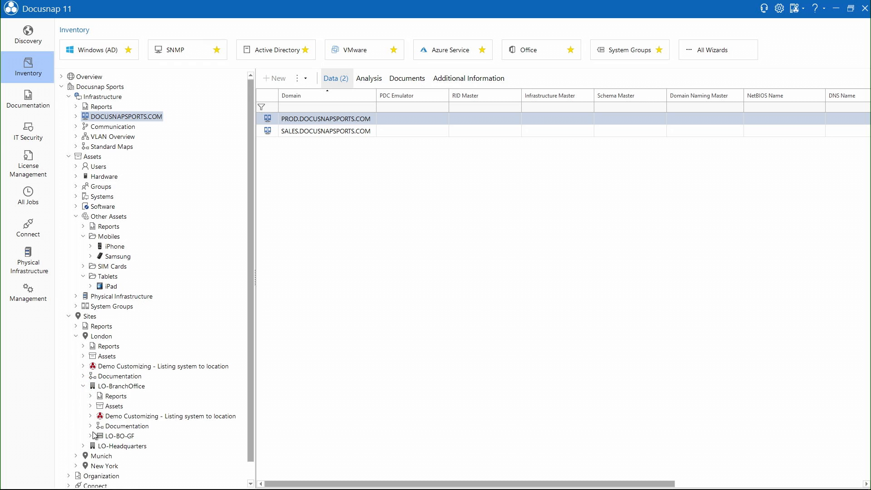
scroll(96, 433, down, 1)
click(90, 418)
scroll(132, 421, down, 3)
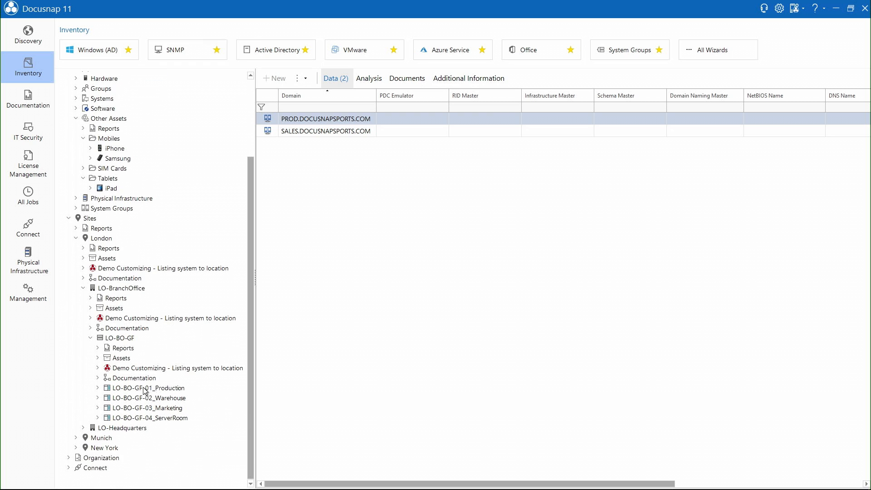
click(98, 417)
scroll(99, 421, down, 2)
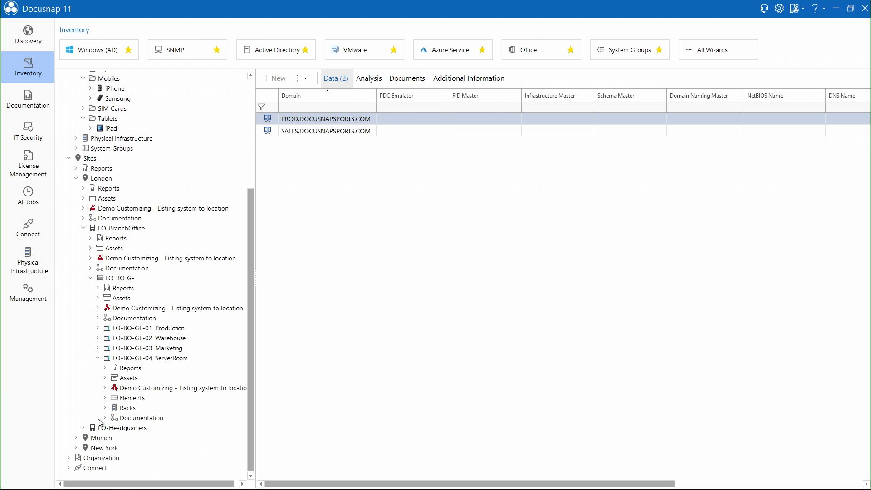
click(106, 408)
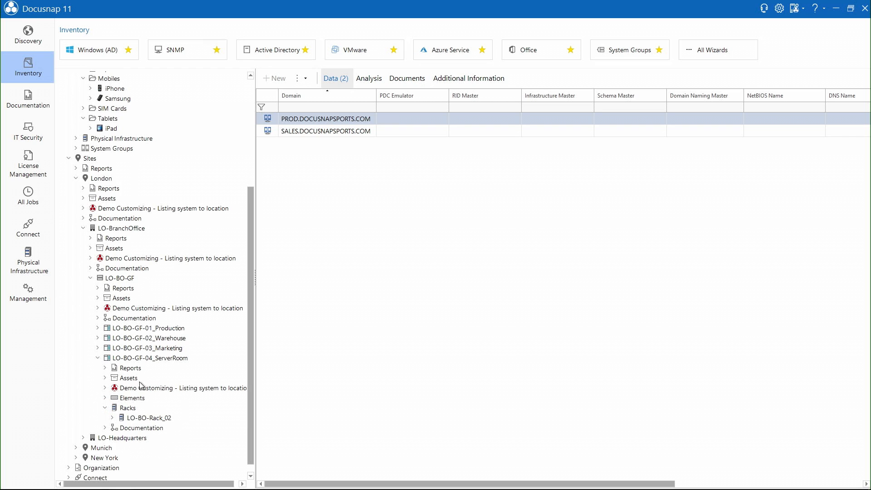
click(68, 159)
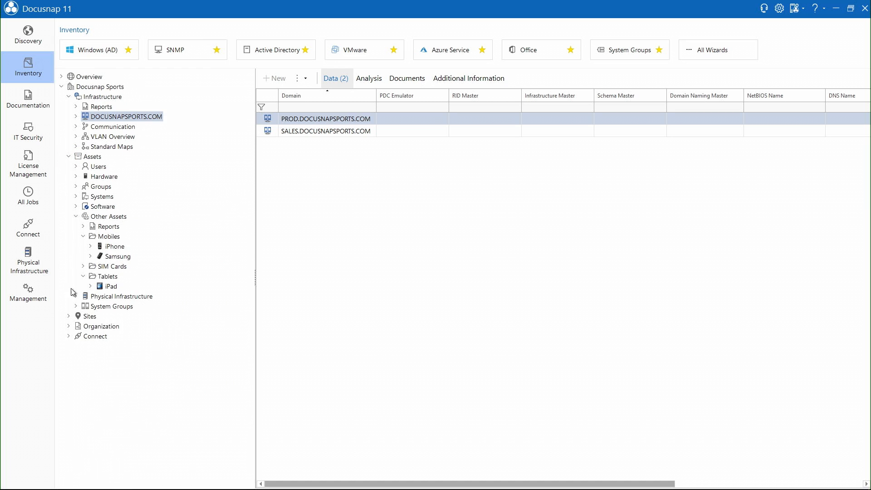
Examine the Organization categories and view the Check Aircondition task's data
click(68, 327)
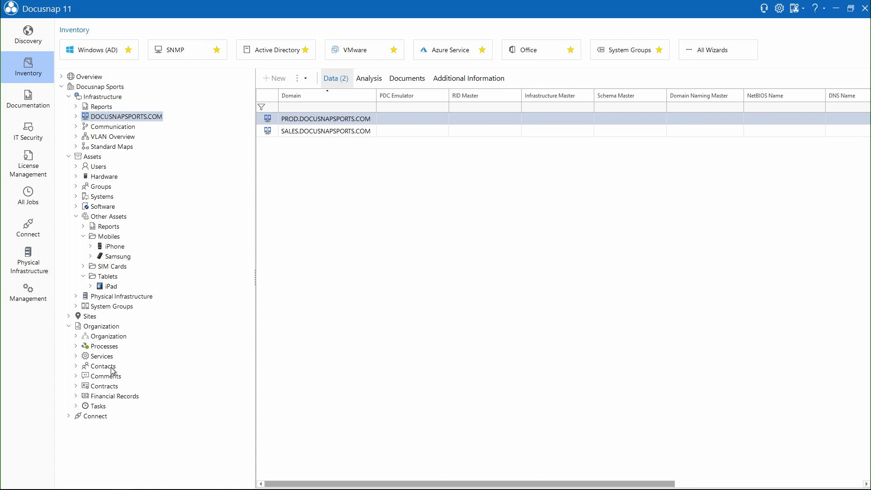
click(76, 406)
click(115, 417)
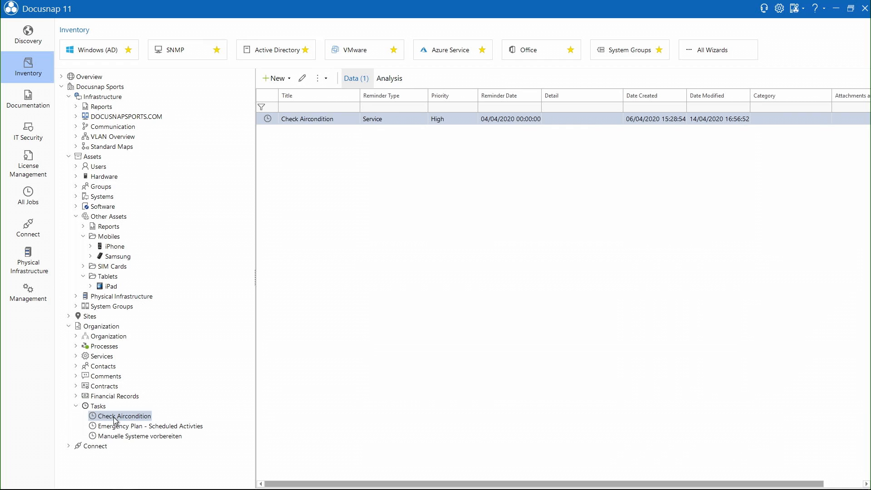
View the Windows Build Overview from the Windows Build Numbers data under Connect
click(68, 446)
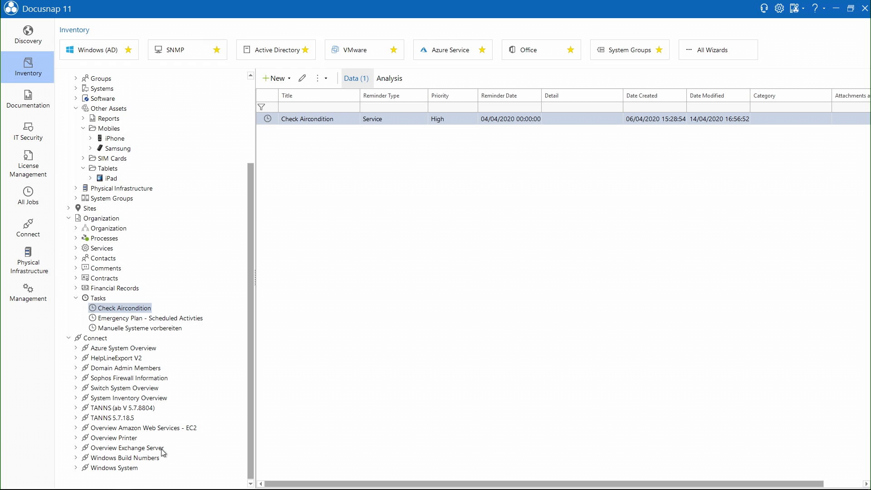
click(76, 457)
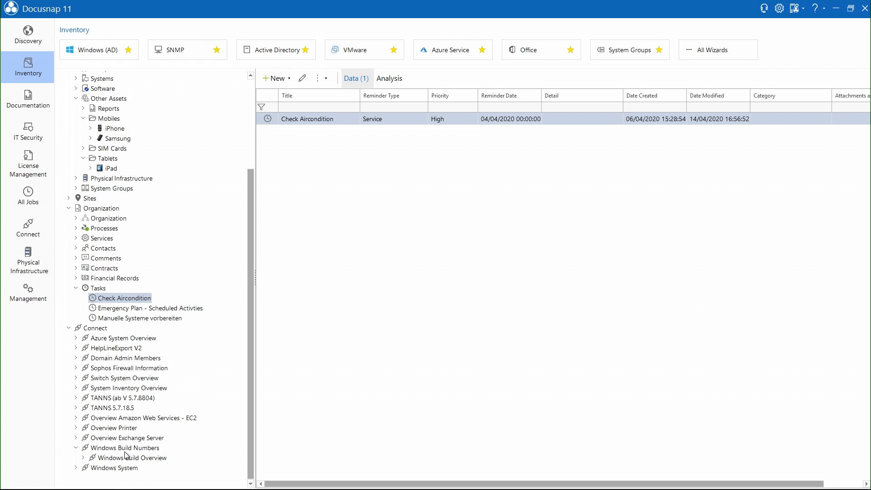
click(128, 459)
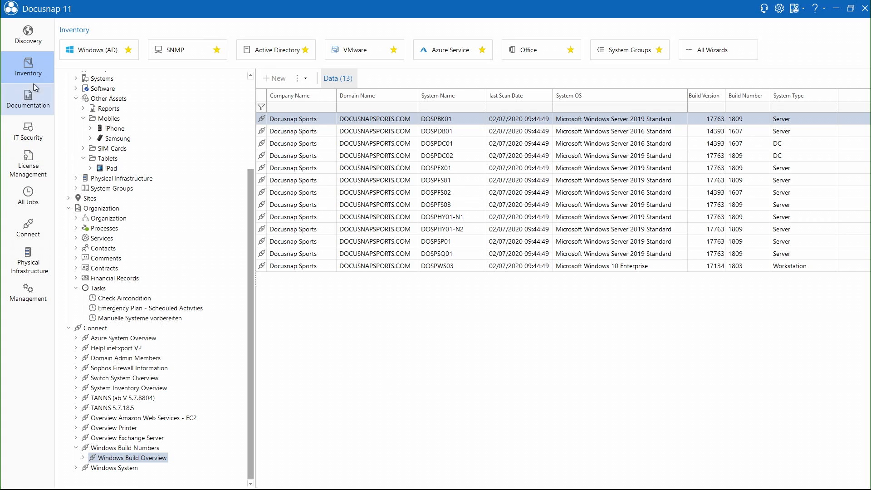
Examine the Docusnap Sports documentation structure, covering its Documents, English Concepts, Diagrams, Physical Infrastructure and Standard Maps
click(30, 99)
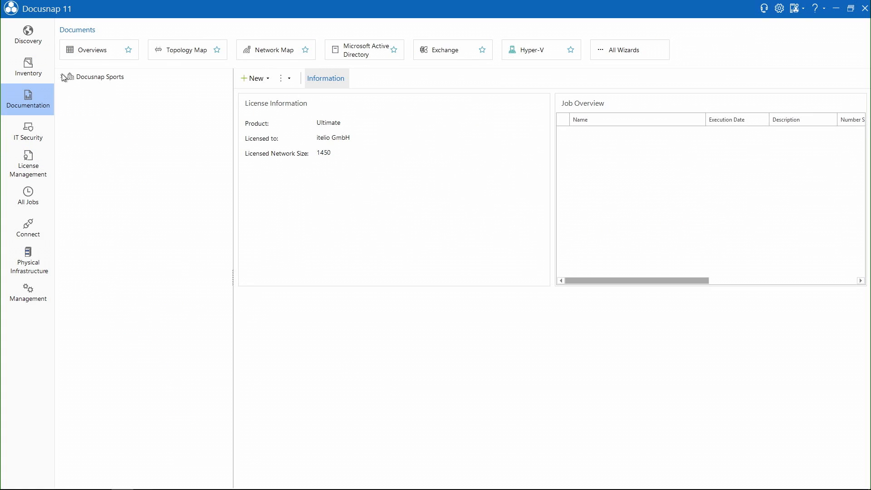
click(62, 76)
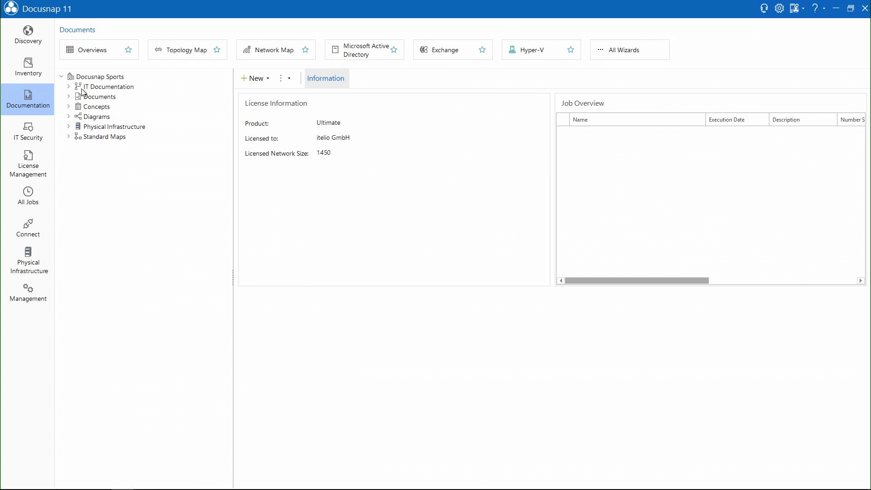
click(69, 96)
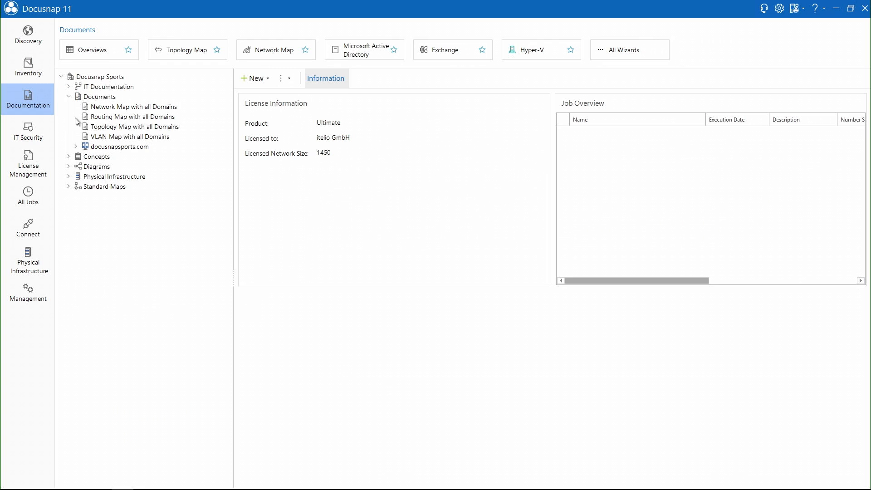
click(68, 157)
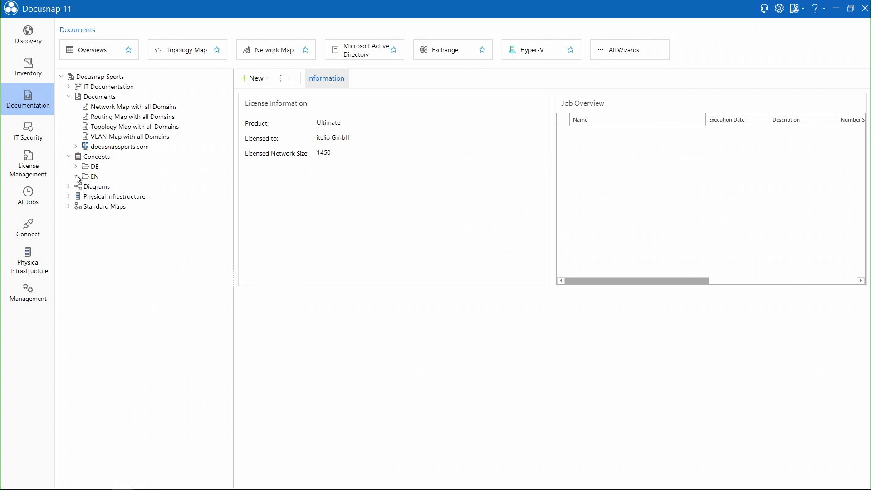
click(76, 176)
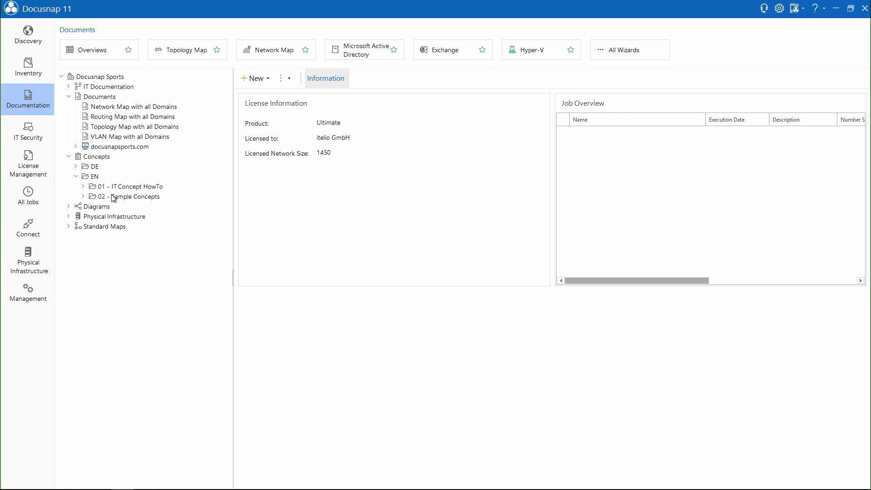
click(68, 207)
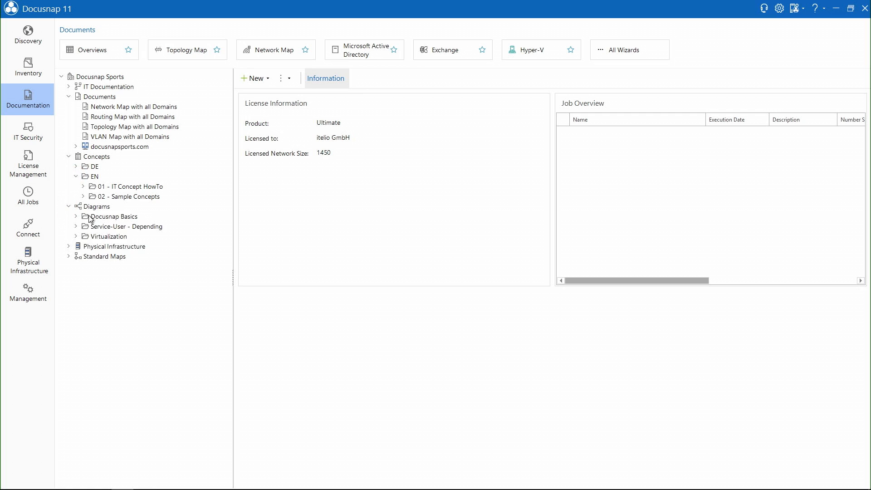
click(69, 247)
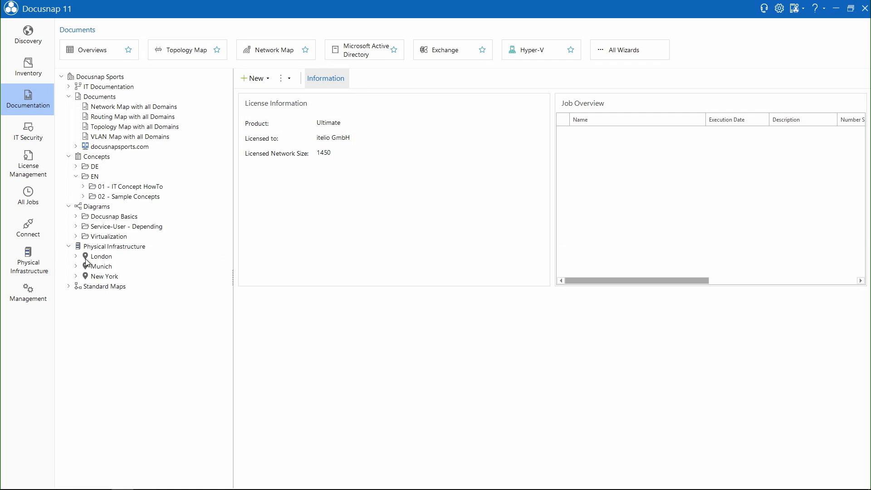
click(69, 287)
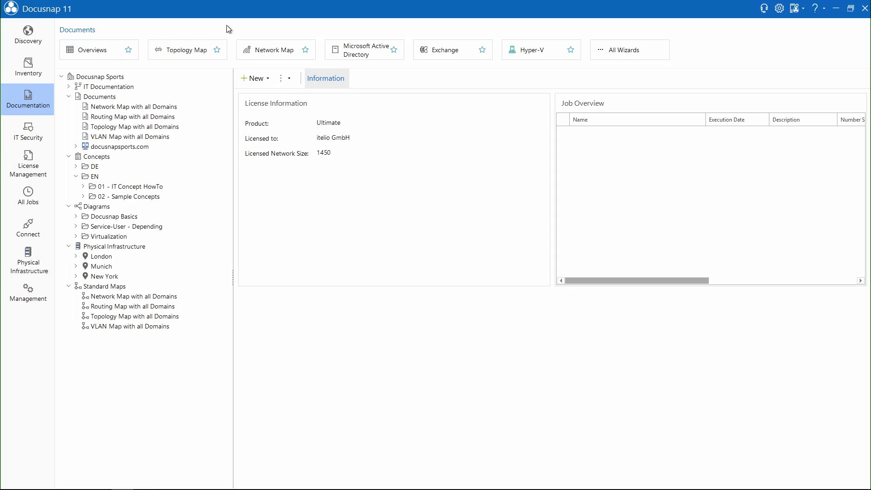
Start the network map documentation for Docusnap Sports in English, including all listed domains and IT Assets, and proceed to the map options
click(278, 50)
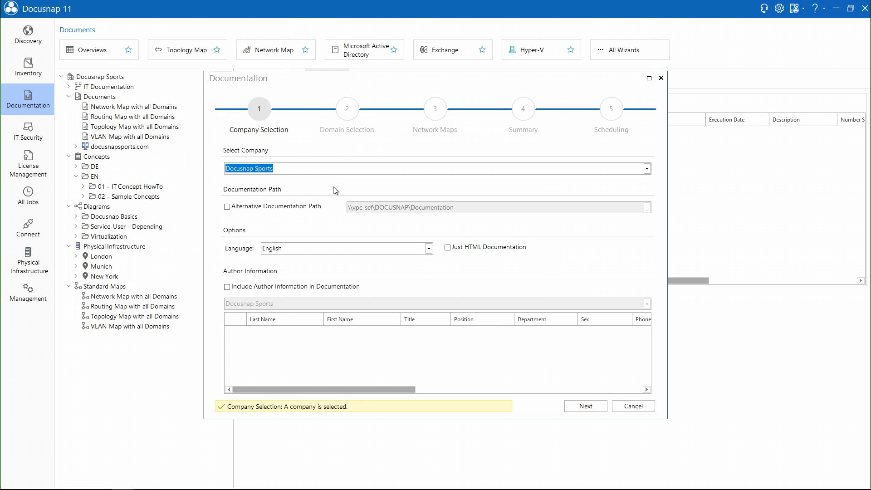
click(584, 406)
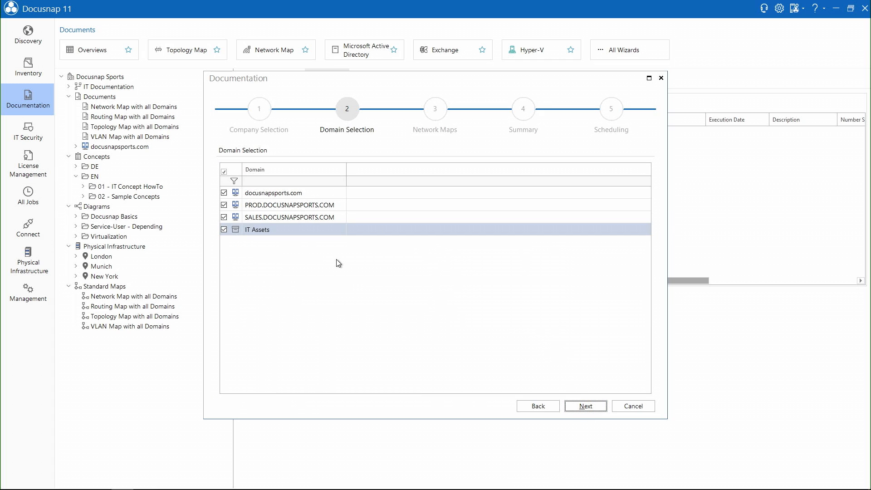
click(585, 406)
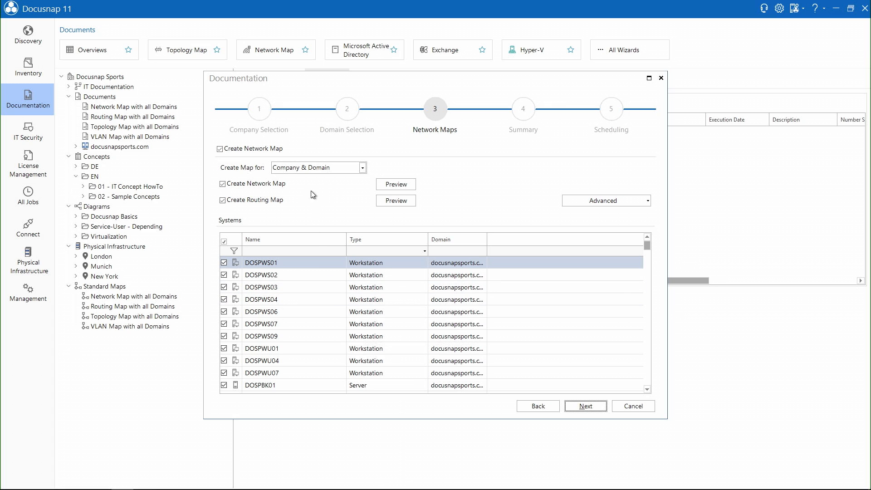
Preview the network map, compare circular and other layouts, and apply the second hierarchic layout
click(392, 185)
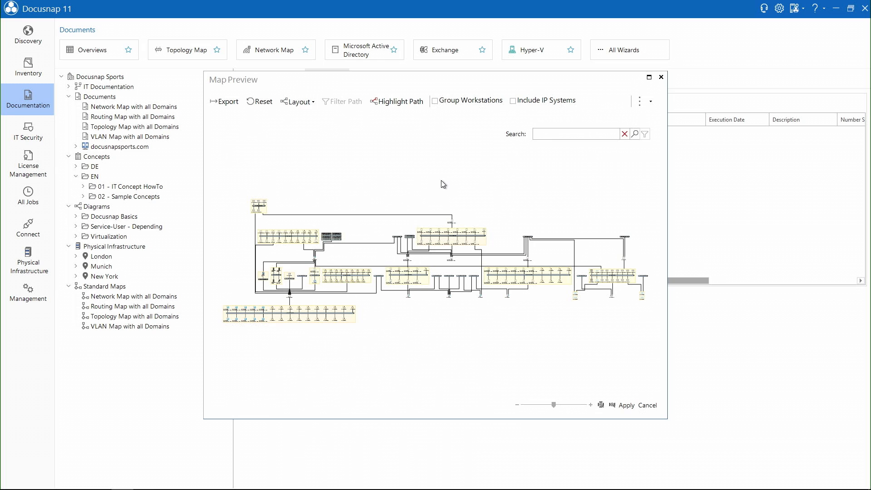
click(297, 102)
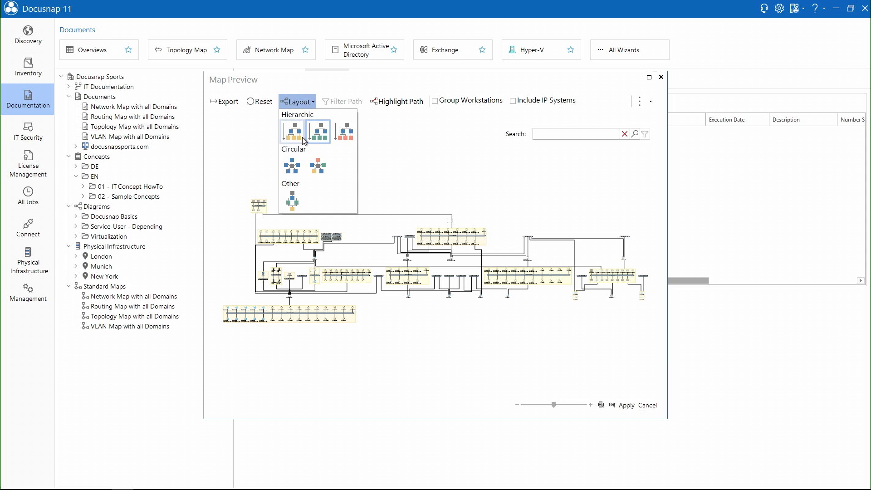
click(293, 164)
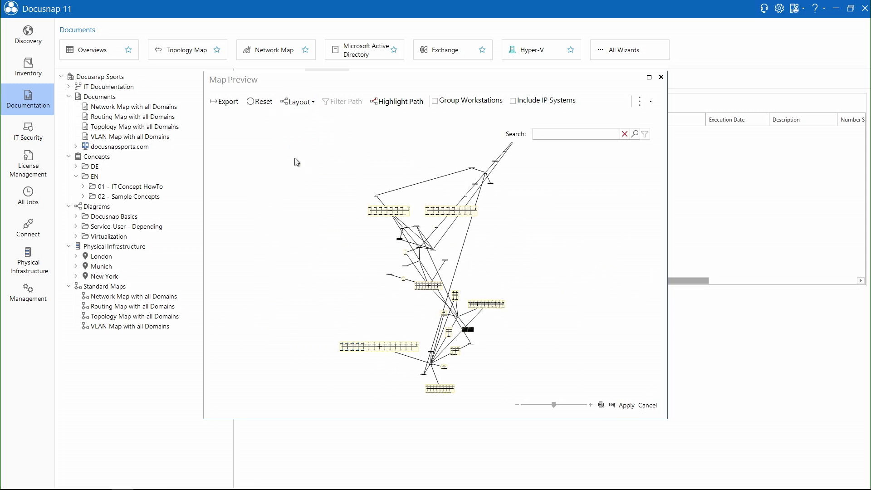
click(297, 102)
click(290, 196)
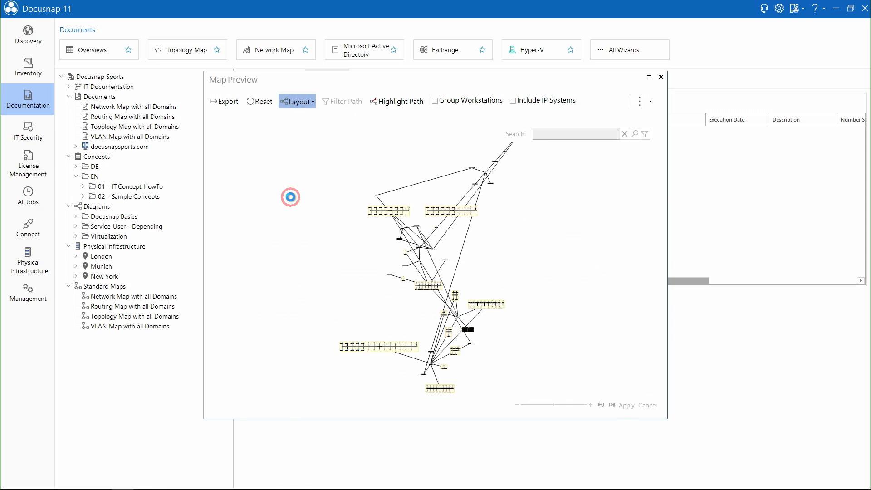
click(298, 102)
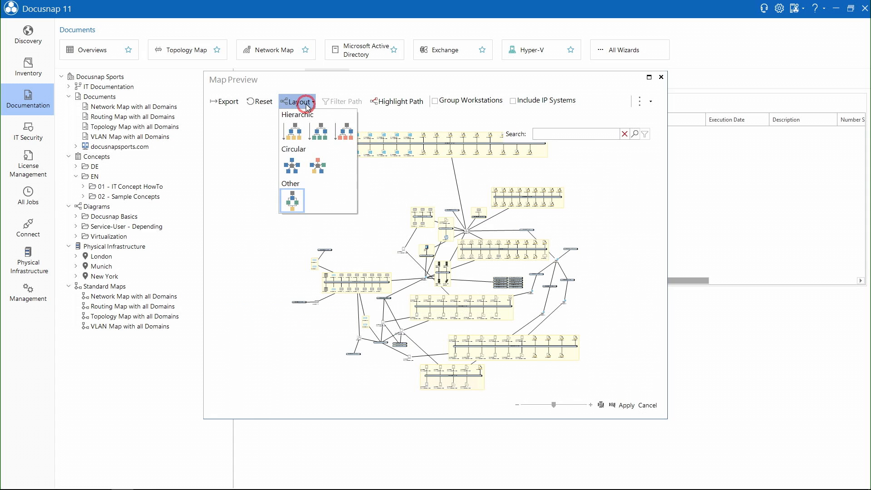
click(321, 129)
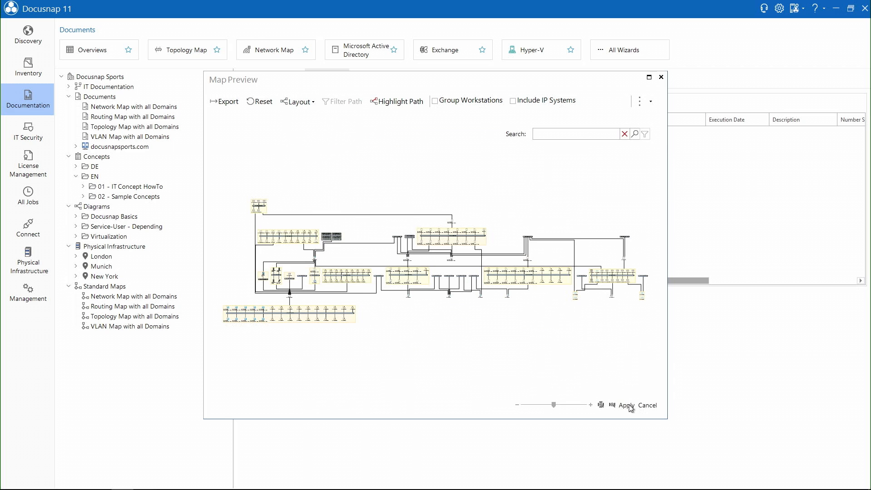
click(628, 406)
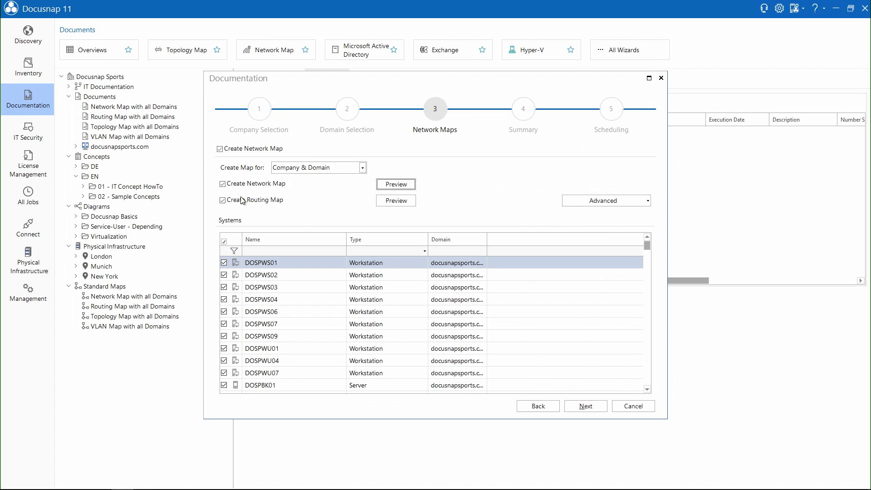
Exclude the routing map and generate the network map documentation immediately, without scheduling it
click(222, 201)
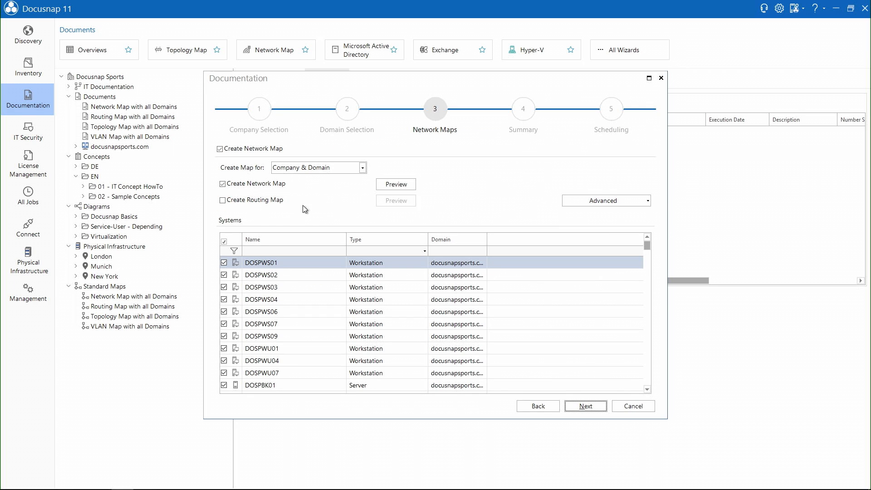
click(594, 406)
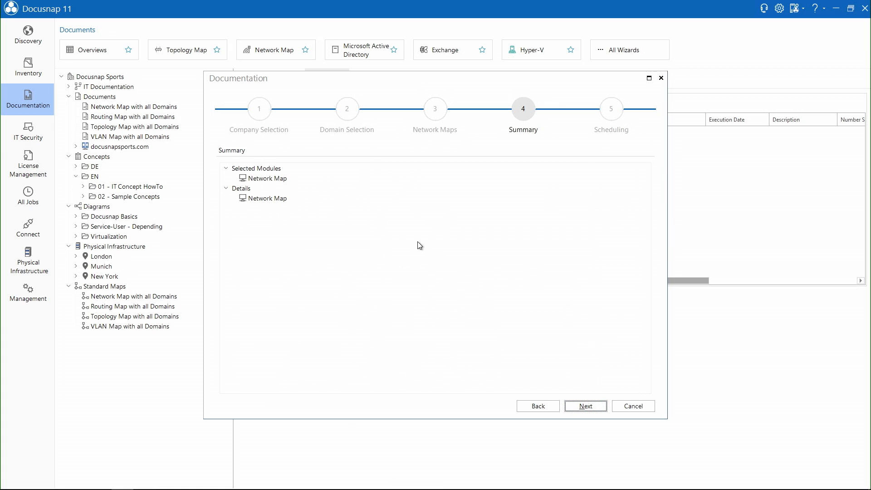
click(585, 407)
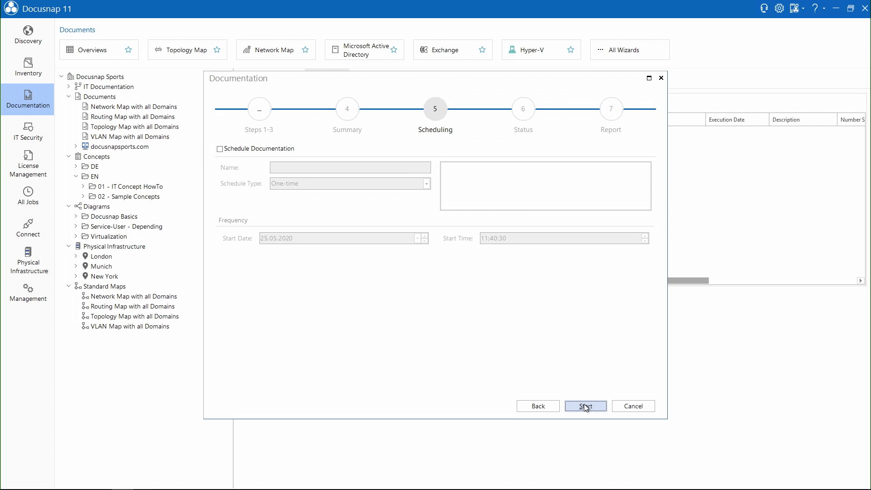
click(586, 406)
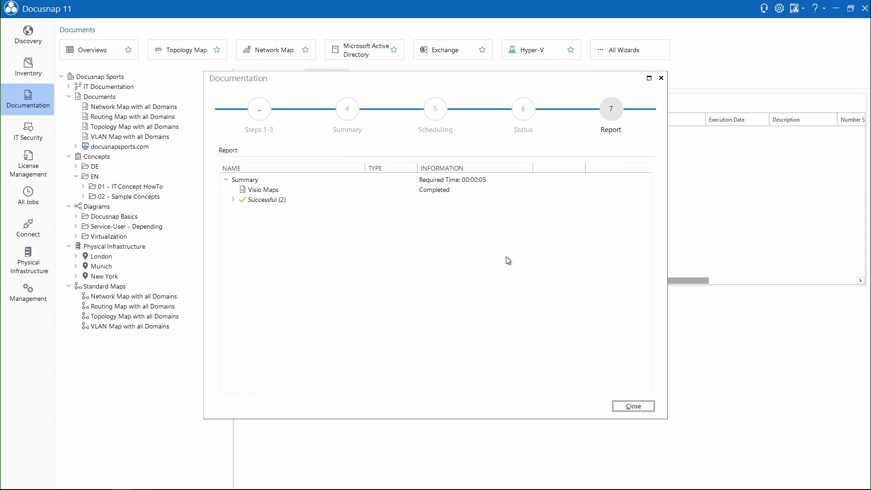
Check the successfully created Visio maps in the report and view the standard Network Map with all Domains
click(233, 200)
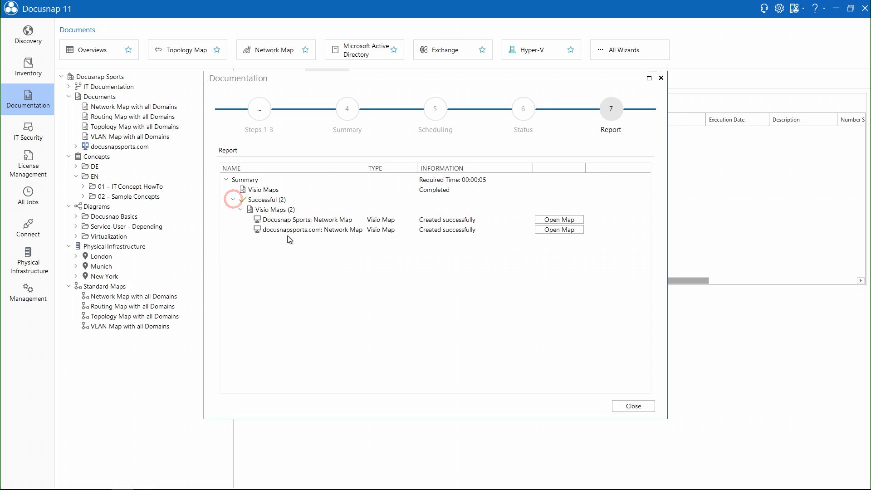
click(634, 405)
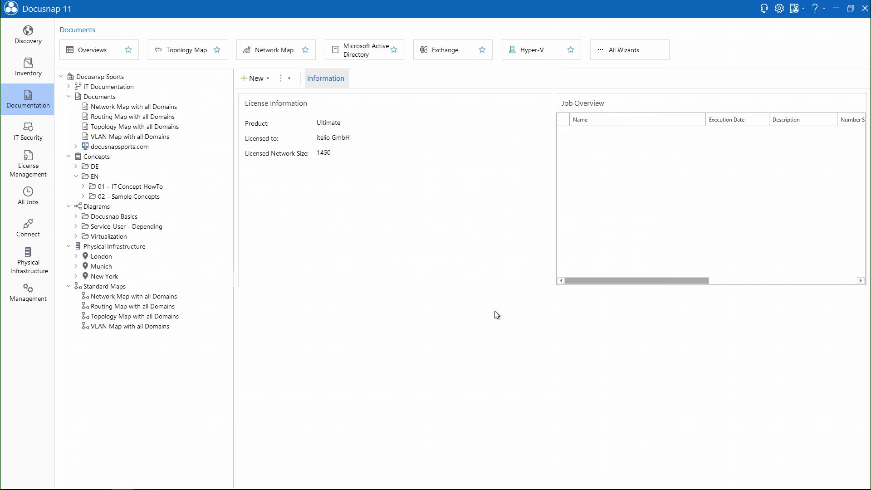
click(109, 299)
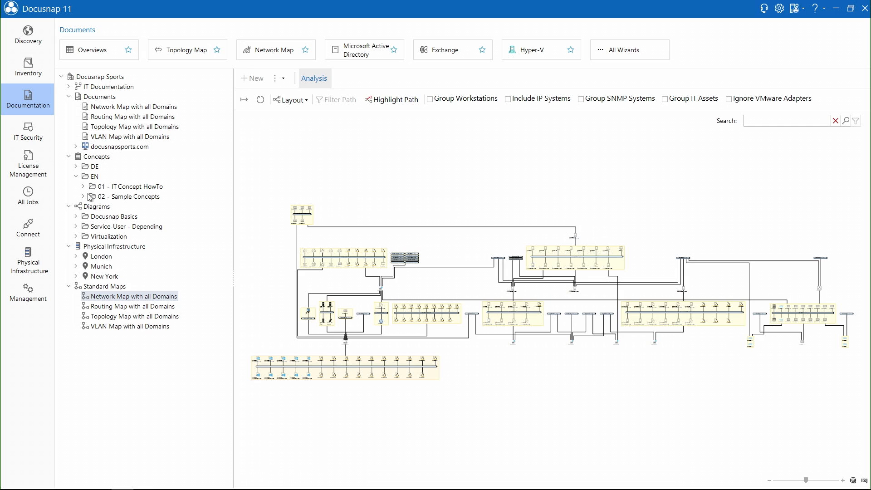
View page 2 of the Operating System report among DOCUSNAPSPORTS.COM's Infrastructure SW inventory reports and show the available export formats
click(37, 73)
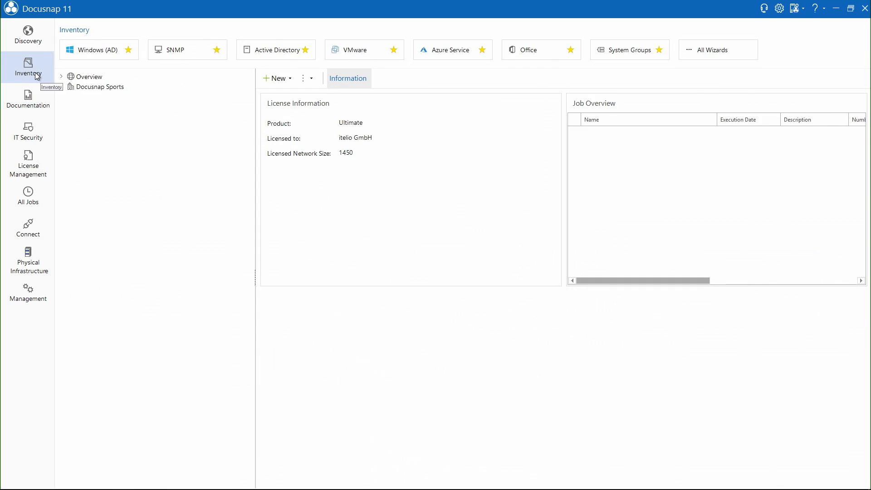
click(61, 86)
click(68, 97)
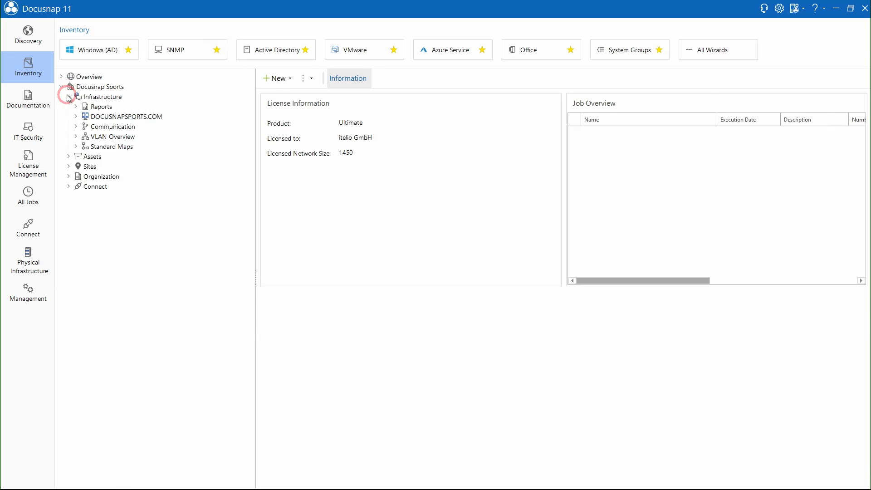
click(75, 117)
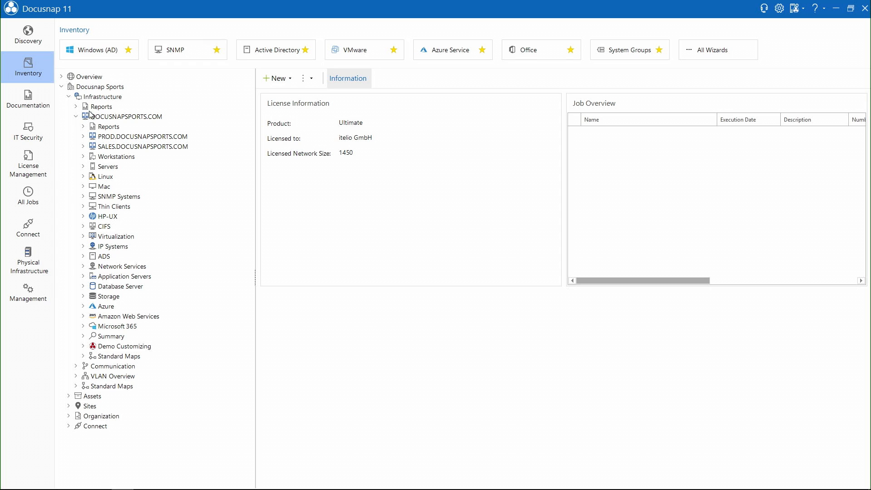
click(83, 127)
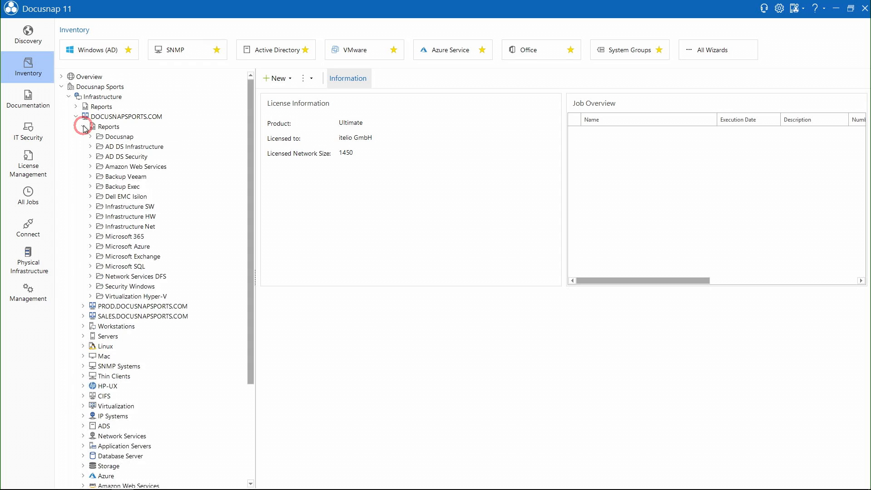
click(91, 207)
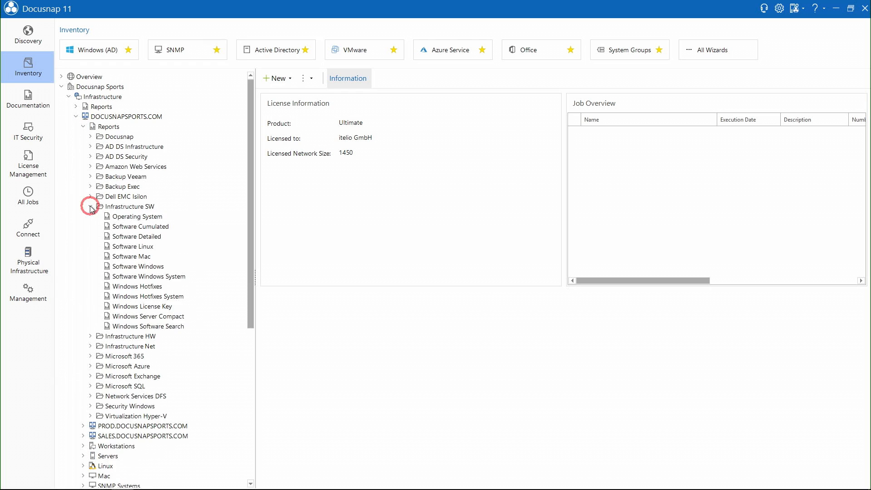
click(137, 217)
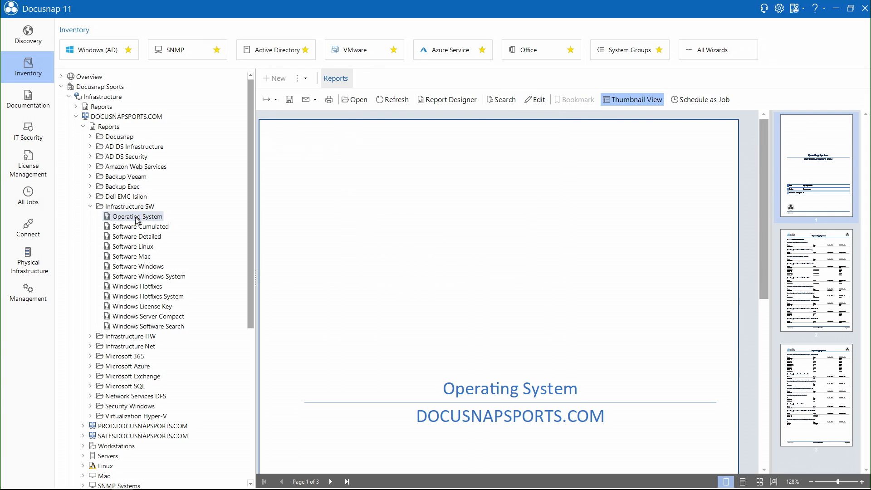
click(813, 278)
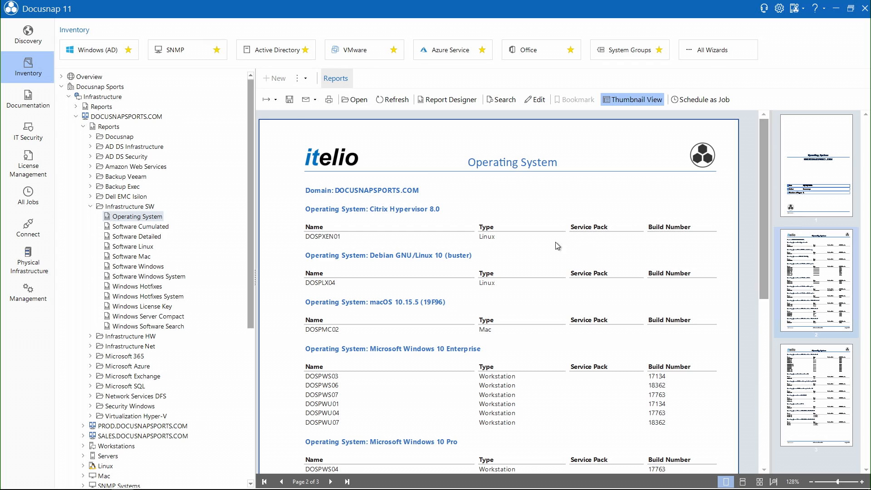
click(275, 100)
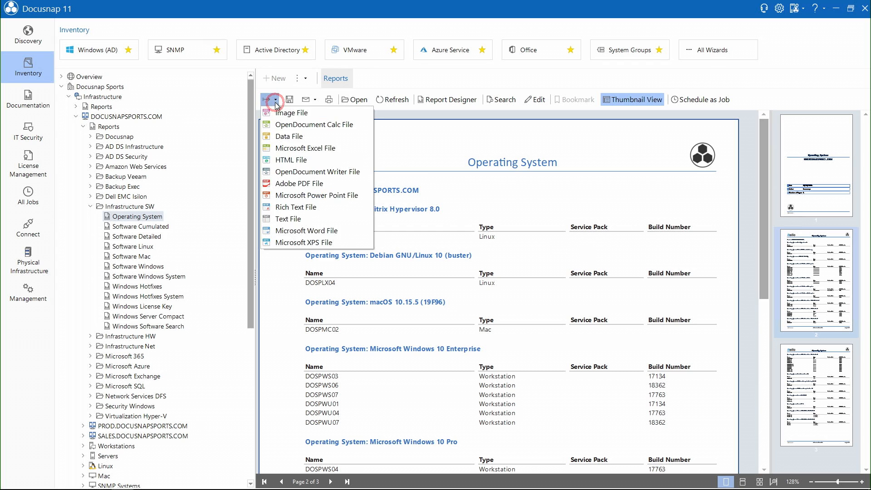